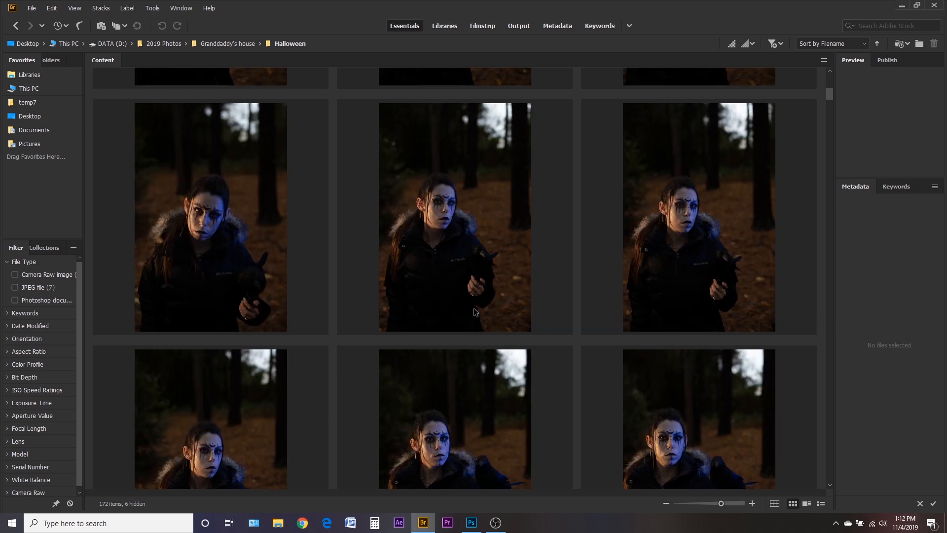
# Step: Browse the Halloween folder and open the raven portrait _A4I3467.CR2 in Camera Raw
pyautogui.scroll(-3, 473, 314)
pyautogui.scroll(3, 474, 313)
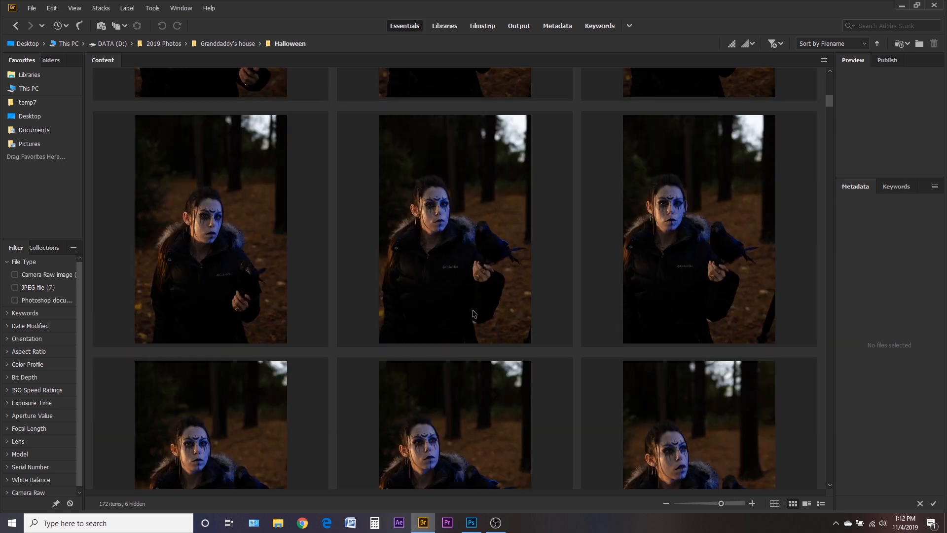
pyautogui.scroll(-3, 474, 312)
pyautogui.scroll(-3, 471, 276)
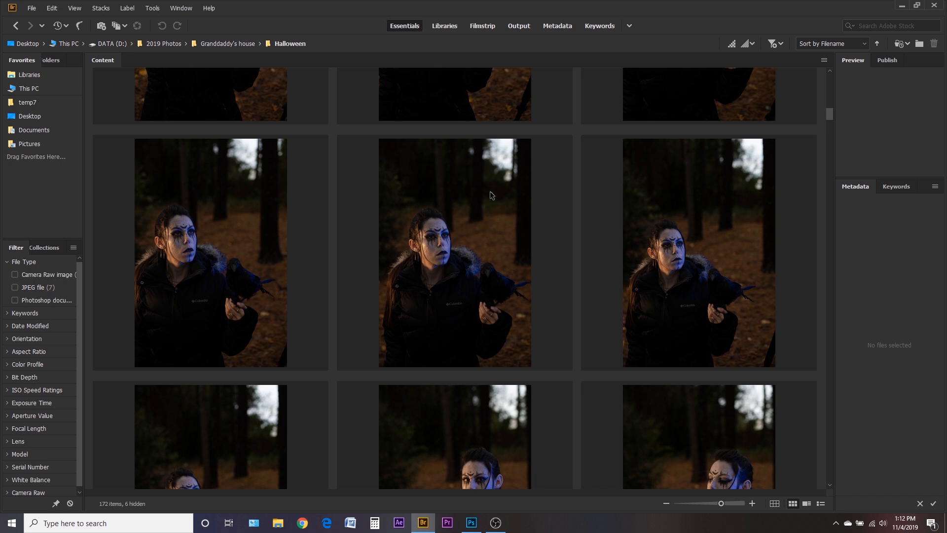
pyautogui.scroll(-3, 490, 190)
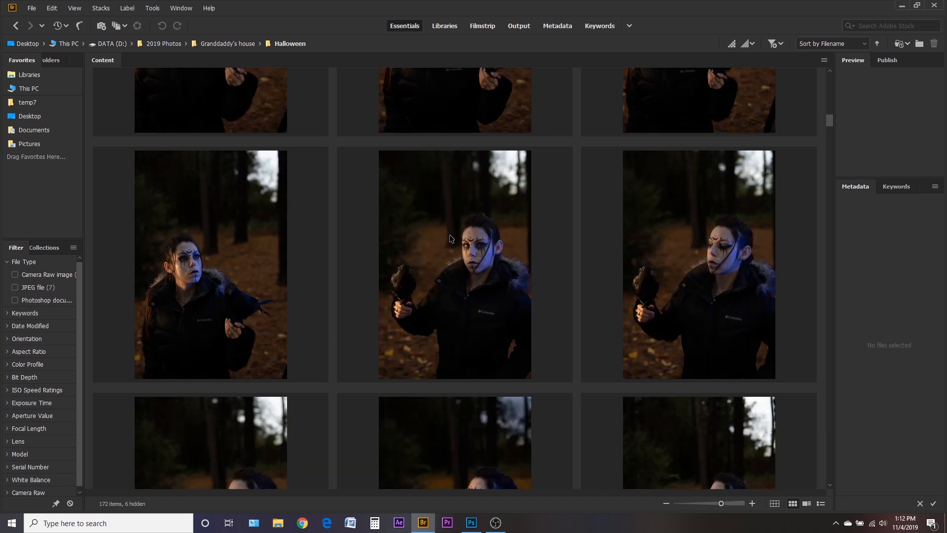
pyautogui.scroll(-3, 452, 238)
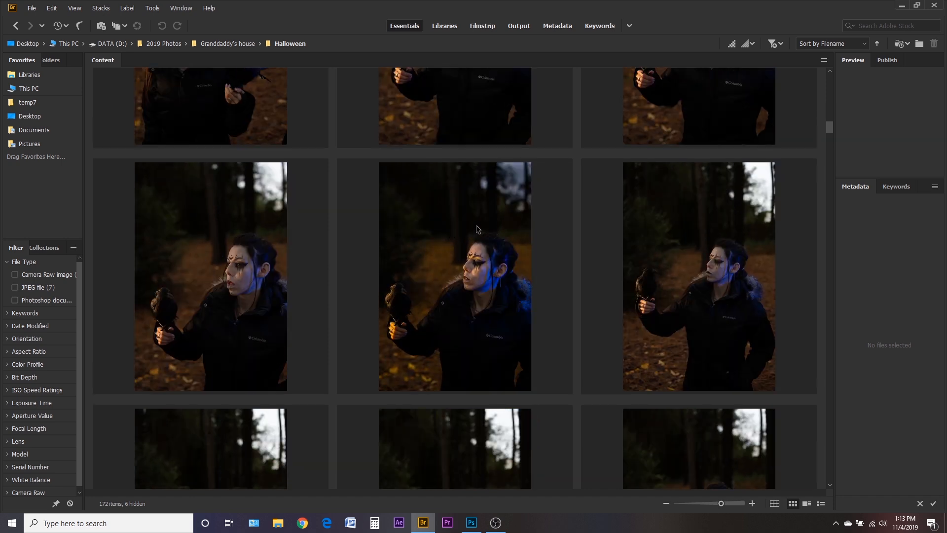
pyautogui.click(461, 277)
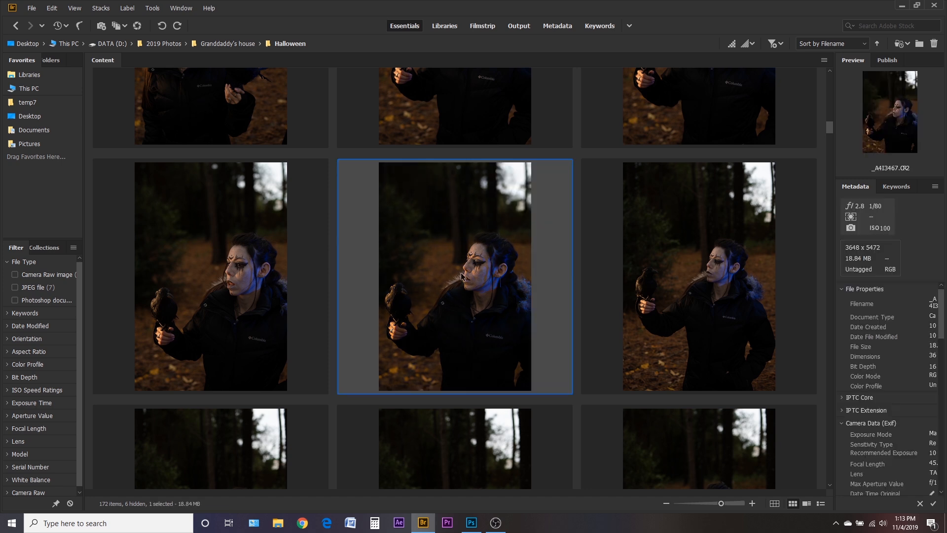
pyautogui.doubleClick(474, 236)
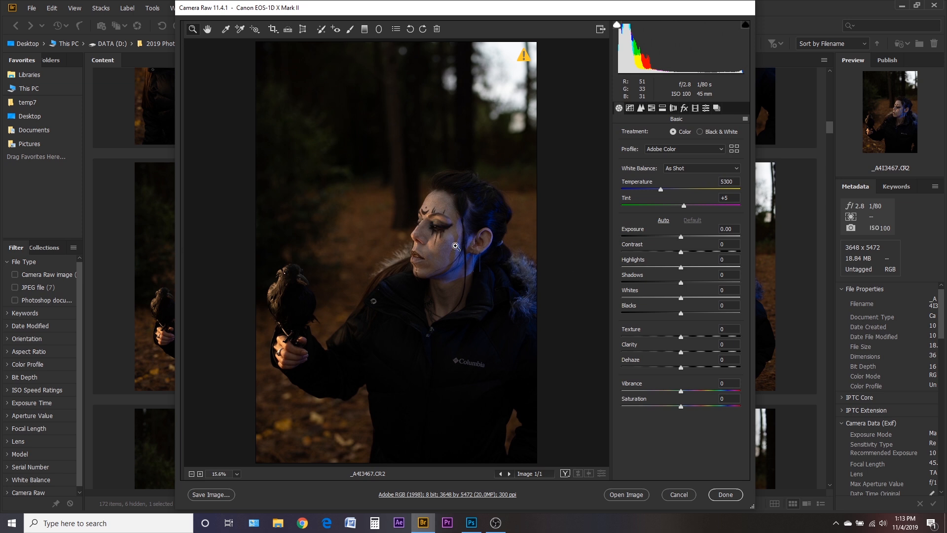
# Step: Examine the woman's face and makeup at 100% zoom, and return the photo to Fit in View
pyautogui.rightClick(441, 228)
pyautogui.click(466, 215)
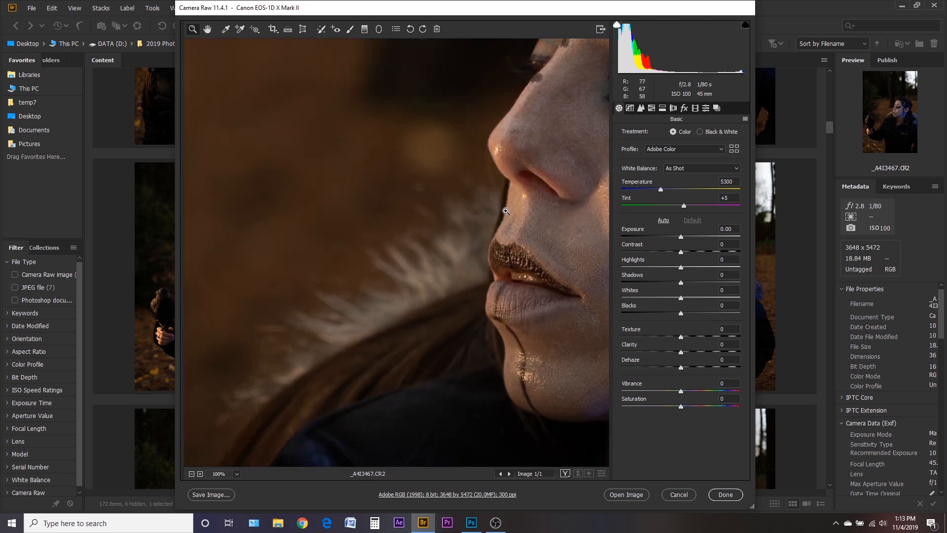
pyautogui.moveTo(450, 211); pyautogui.dragTo(321, 264)
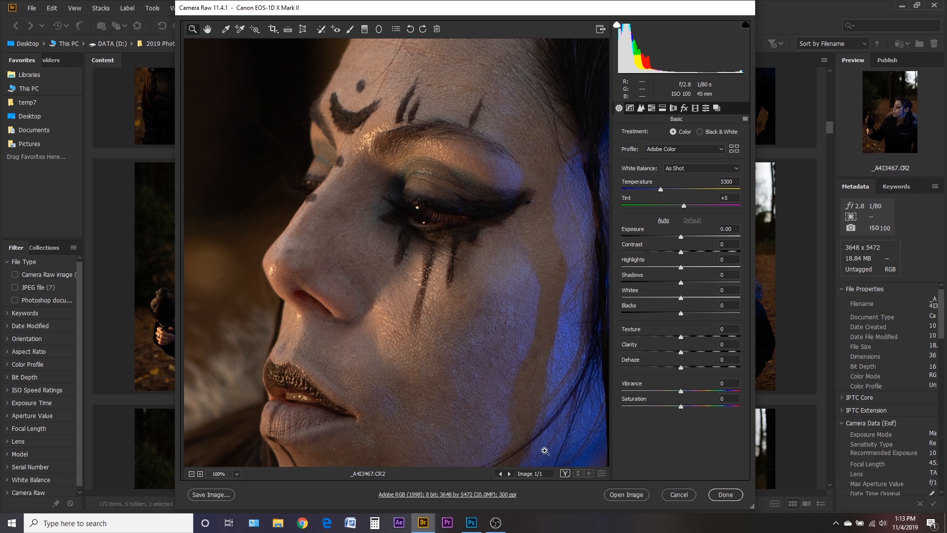
pyautogui.rightClick(432, 239)
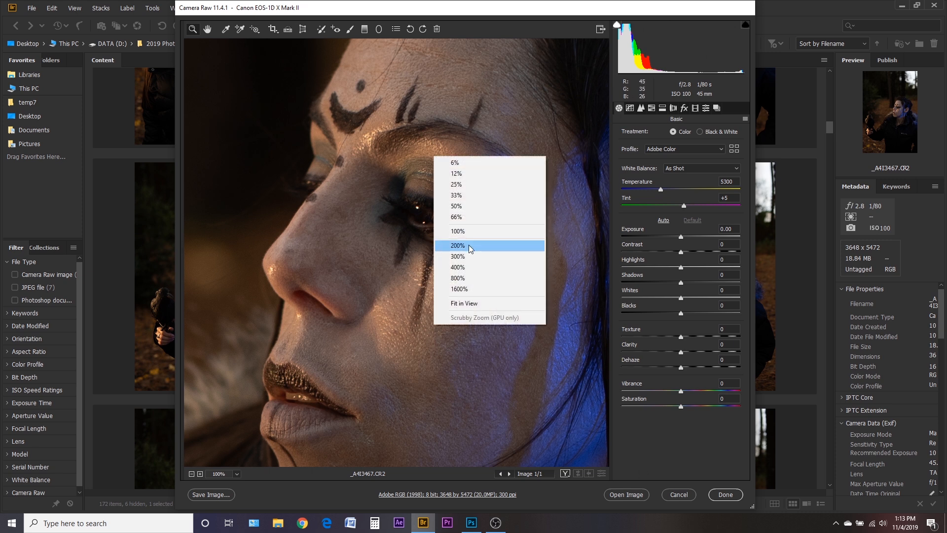
pyautogui.click(472, 303)
# Step: Enable Remove Chromatic Aberration and Profile Corrections for the photo in the lens corrections
pyautogui.click(672, 108)
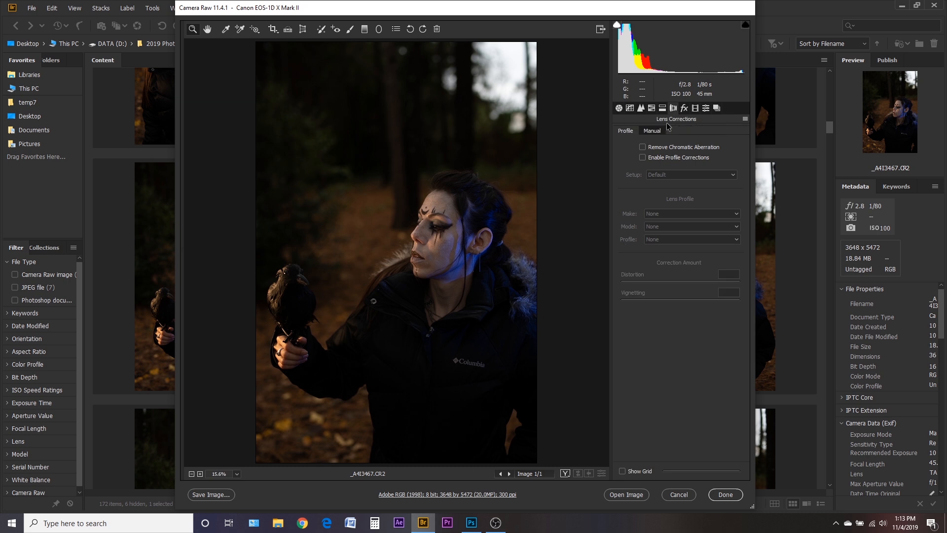
pyautogui.click(642, 147)
pyautogui.click(652, 131)
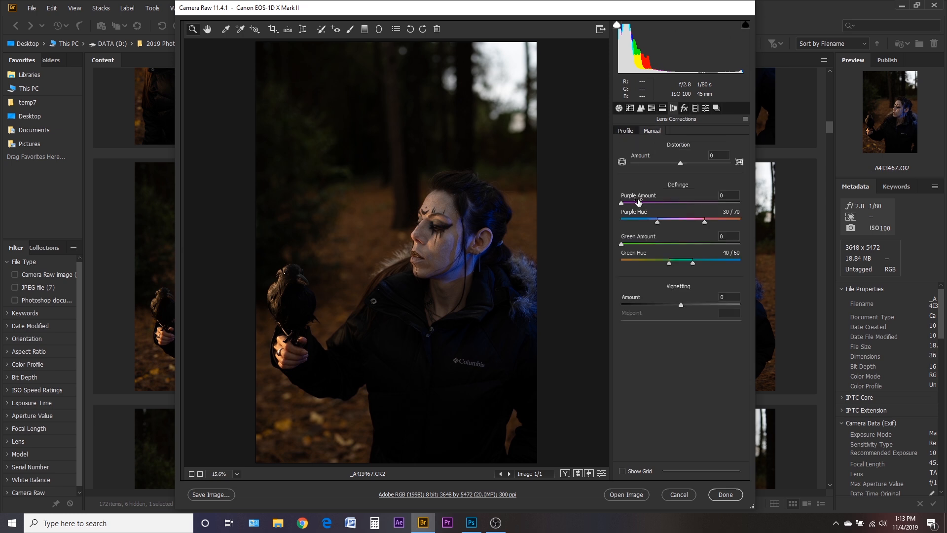
pyautogui.moveTo(644, 204); pyautogui.dragTo(652, 205)
pyautogui.click(634, 245)
pyautogui.click(619, 114)
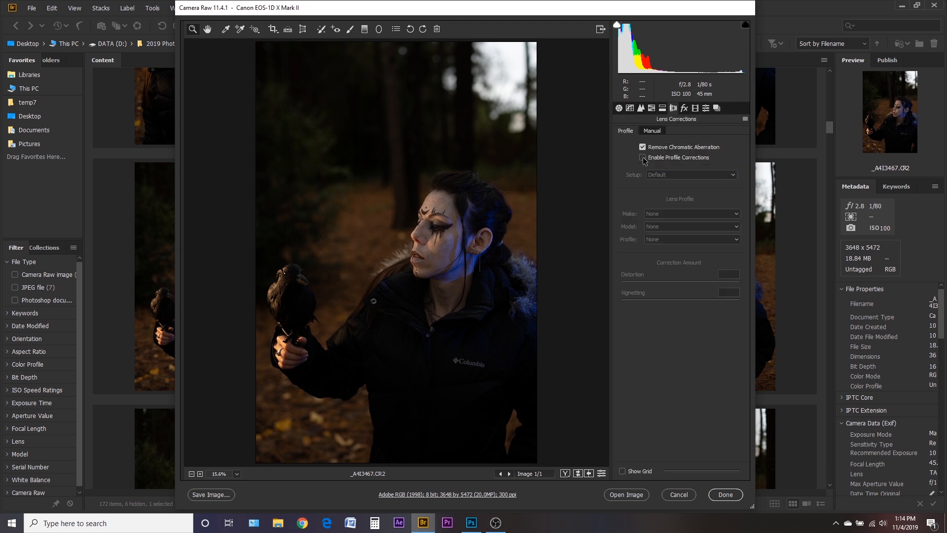
pyautogui.click(643, 158)
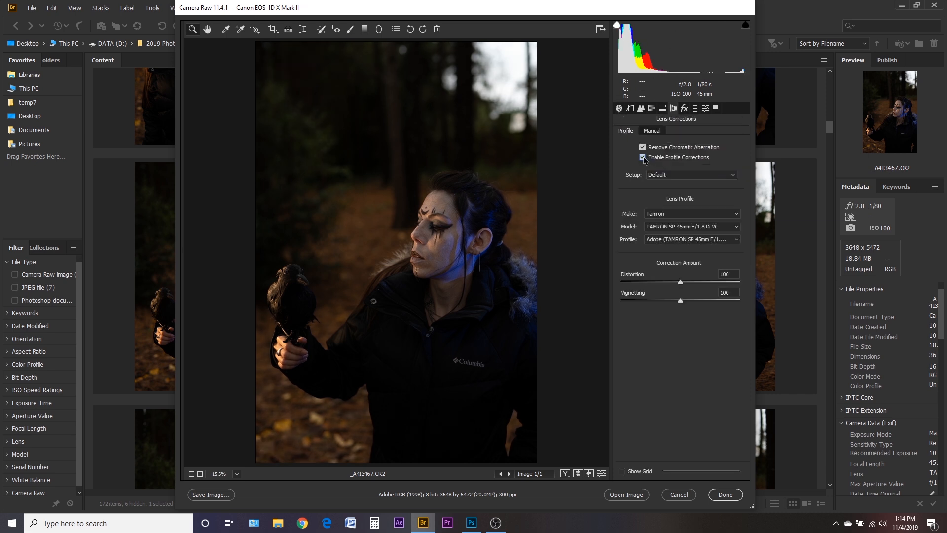
# Step: Apply the Natural Portrait Color Contrast preset to the portrait and show its basic adjustment settings
pyautogui.click(620, 109)
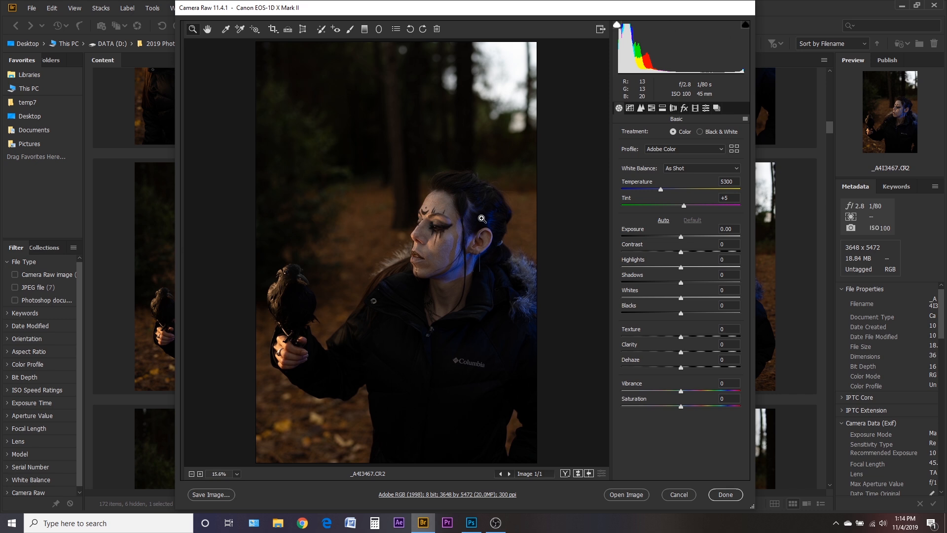
pyautogui.click(707, 112)
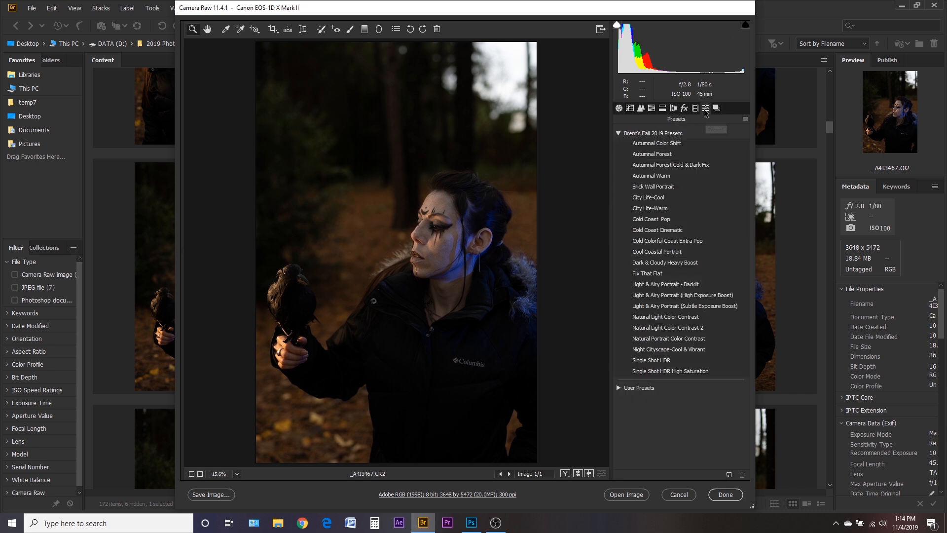
pyautogui.click(674, 177)
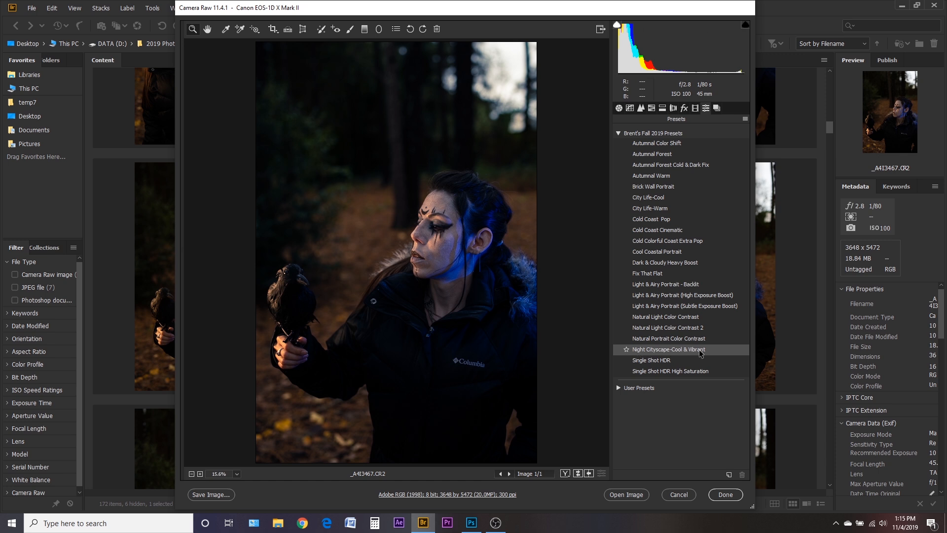
pyautogui.click(648, 340)
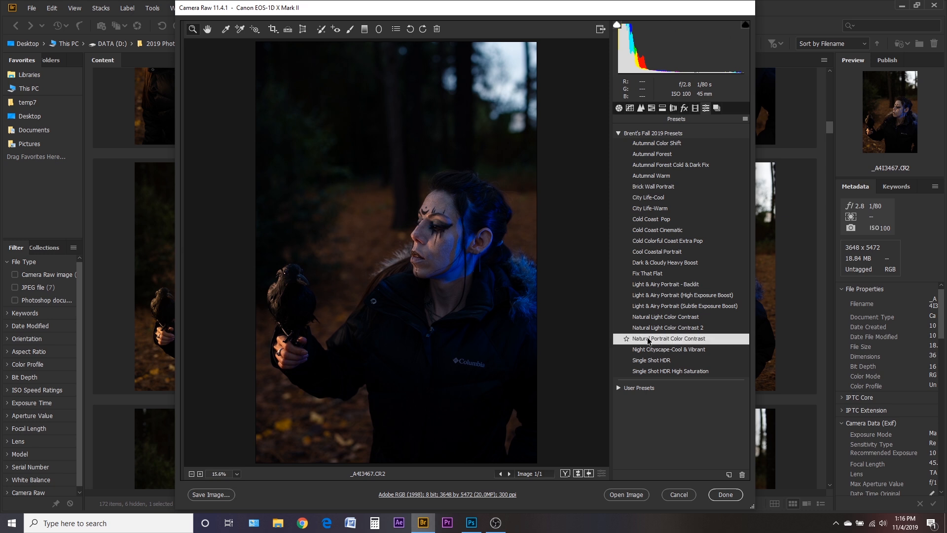
pyautogui.click(619, 109)
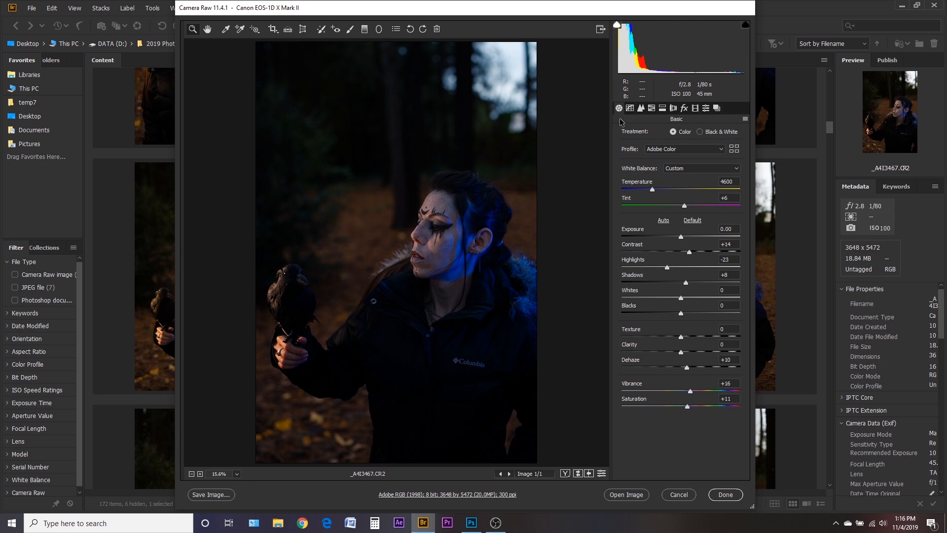
# Step: View the Halloween family portrait in Photoshop, and return to the raven portrait's presets and basic settings in Camera Raw
pyautogui.click(474, 522)
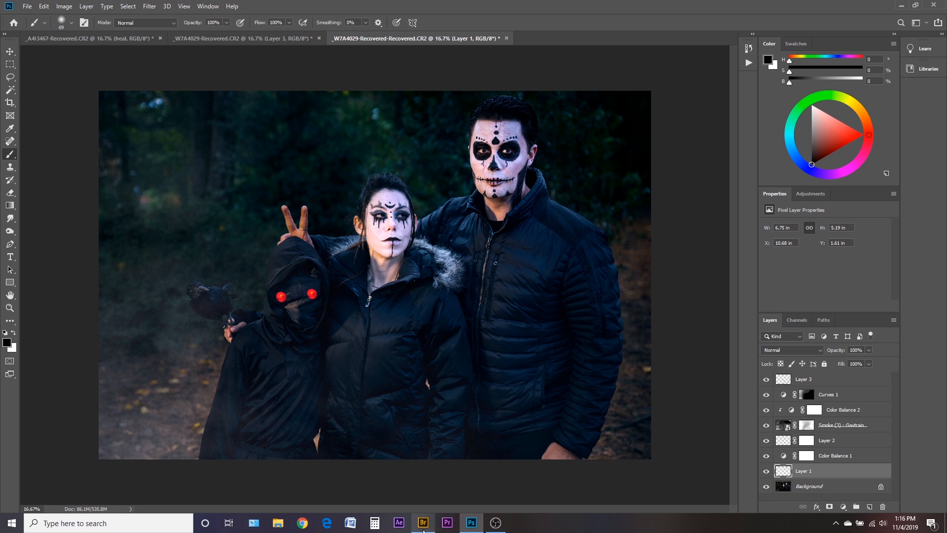
pyautogui.click(422, 522)
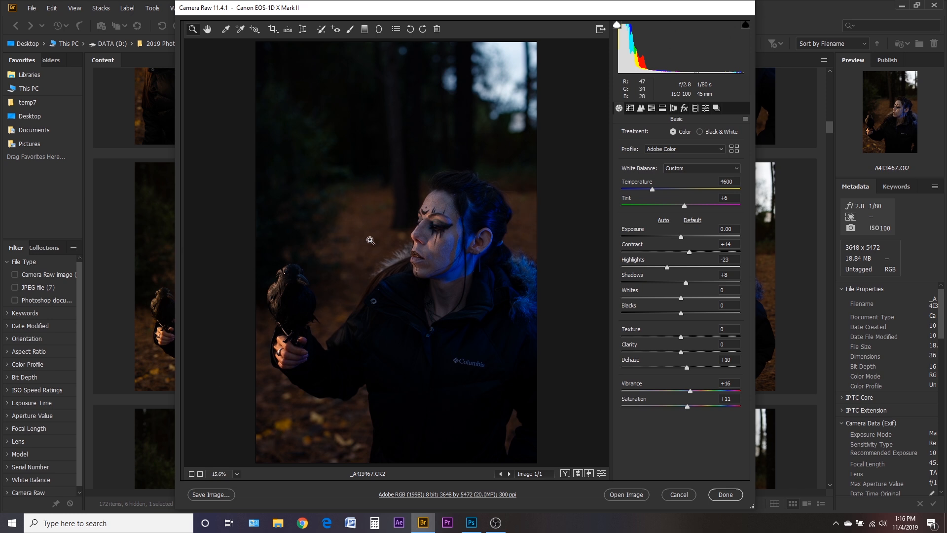
pyautogui.click(706, 108)
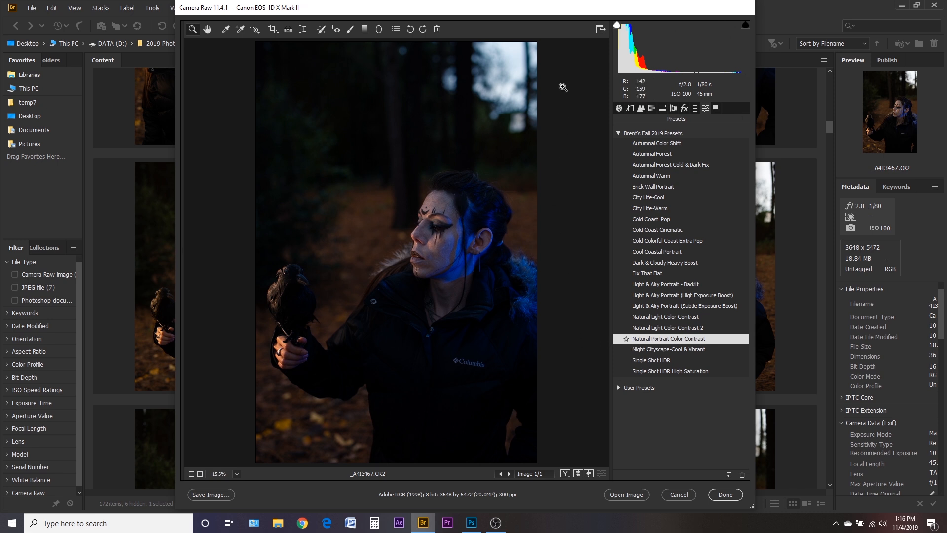
pyautogui.click(619, 108)
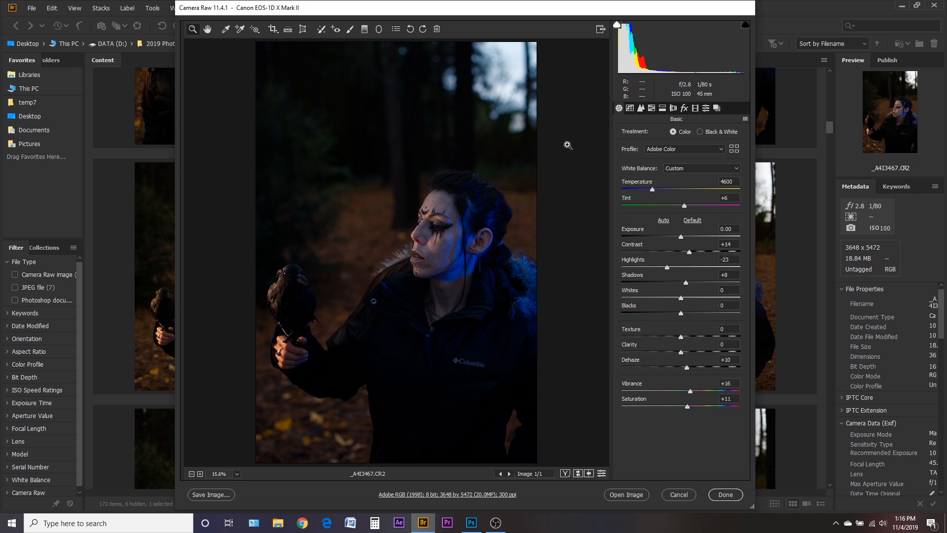
# Step: Darken the bright sky behind the woman with the Adjustment Brush at Exposure -1.60 and Highlights -25
pyautogui.press('h')
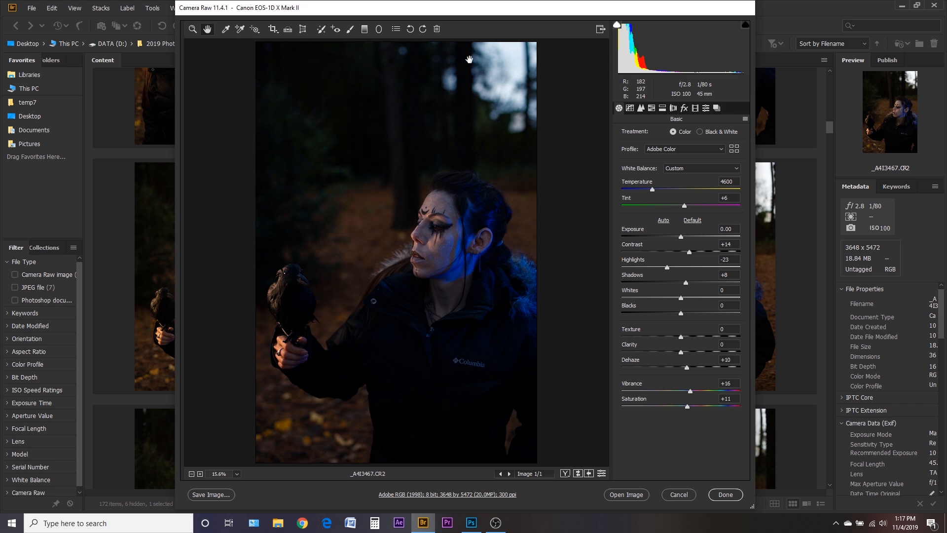
pyautogui.click(348, 33)
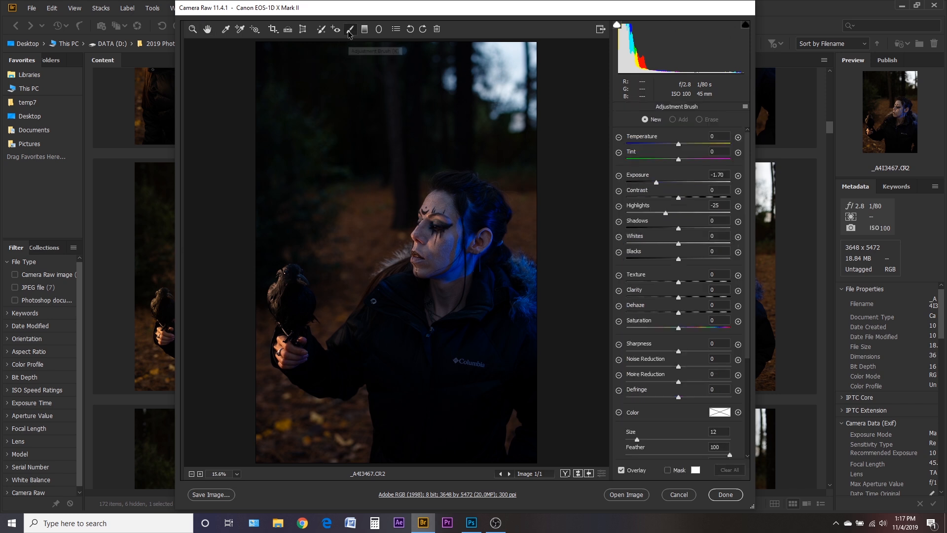
pyautogui.moveTo(656, 183)
pyautogui.mouseDown()
pyautogui.moveTo(665, 184)
pyautogui.moveTo(657, 184)
pyautogui.mouseUp()
pyautogui.moveTo(499, 75)
pyautogui.mouseDown()
pyautogui.moveTo(522, 122)
pyautogui.moveTo(507, 51)
pyautogui.moveTo(530, 58)
pyautogui.moveTo(531, 106)
pyautogui.moveTo(503, 66)
pyautogui.moveTo(506, 116)
pyautogui.moveTo(524, 72)
pyautogui.mouseUp()
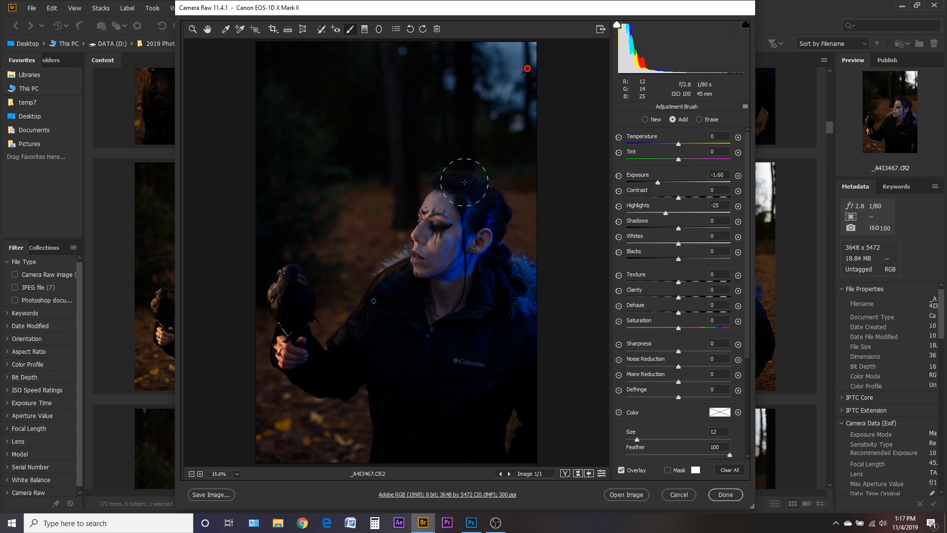
# Step: Start a new Adjustment Brush adjustment with Clarity +28 and paint it over the woman's face and neck
pyautogui.click(350, 30)
pyautogui.click(350, 30)
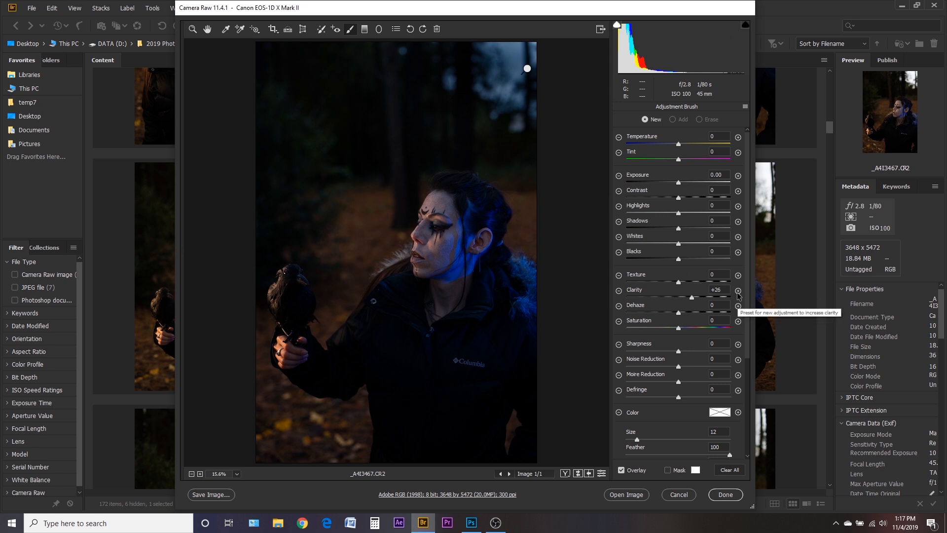
pyautogui.moveTo(679, 296); pyautogui.dragTo(693, 297)
pyautogui.moveTo(694, 298); pyautogui.dragTo(695, 297)
pyautogui.moveTo(434, 205)
pyautogui.mouseDown()
pyautogui.moveTo(432, 269)
pyautogui.moveTo(447, 226)
pyautogui.moveTo(426, 270)
pyautogui.moveTo(440, 222)
pyautogui.moveTo(434, 277)
pyautogui.moveTo(450, 202)
pyautogui.moveTo(452, 296)
pyautogui.mouseUp()
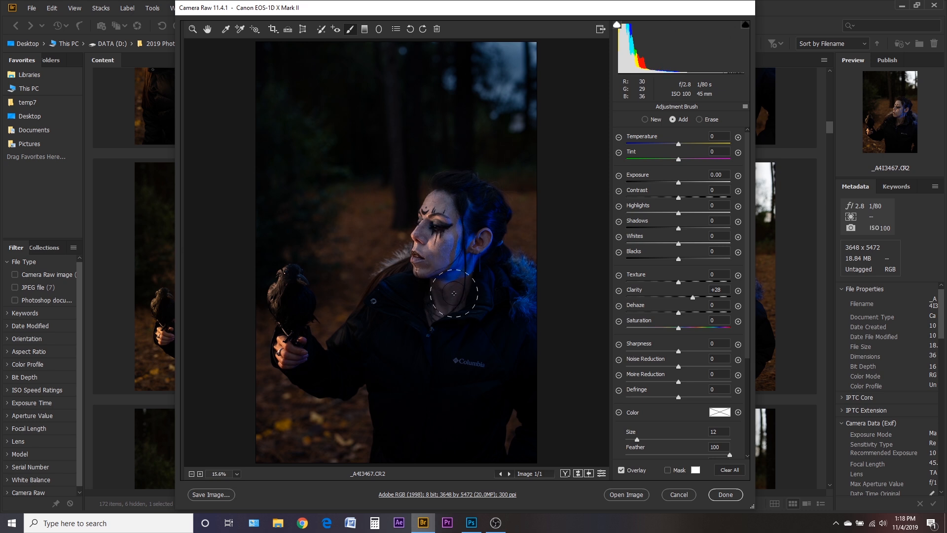
# Step: Reduce the brush size to 7, paint the same clarity adjustment over the raven, and leave the Adjustment Brush
pyautogui.press('[')
pyautogui.press('[')
pyautogui.press('[')
pyautogui.press('[')
pyautogui.press('[')
pyautogui.moveTo(290, 280); pyautogui.dragTo(282, 321)
pyautogui.moveTo(285, 282); pyautogui.dragTo(298, 303)
pyautogui.click(207, 29)
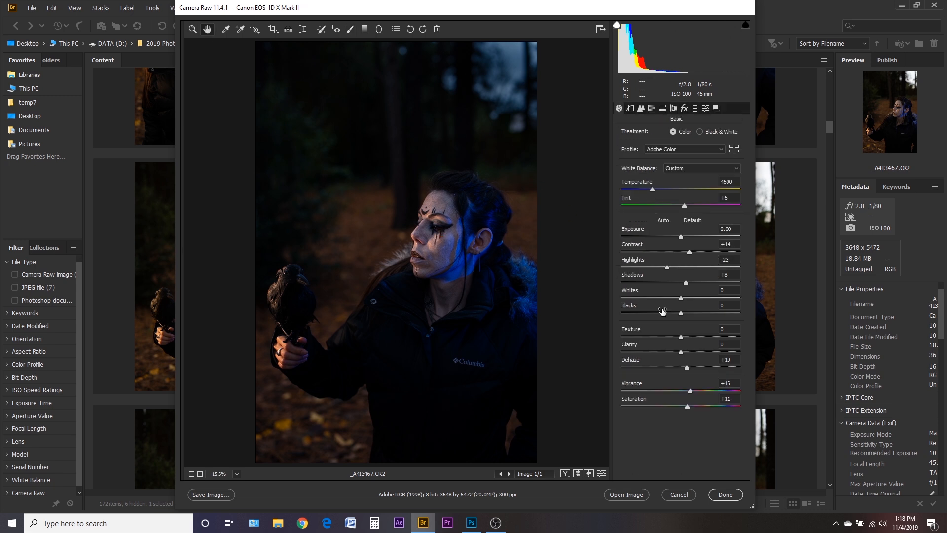
# Step: Brighten the woman's eye with a new Adjustment Brush adjustment at Exposure +0.50 and brush size 2
pyautogui.click(473, 293)
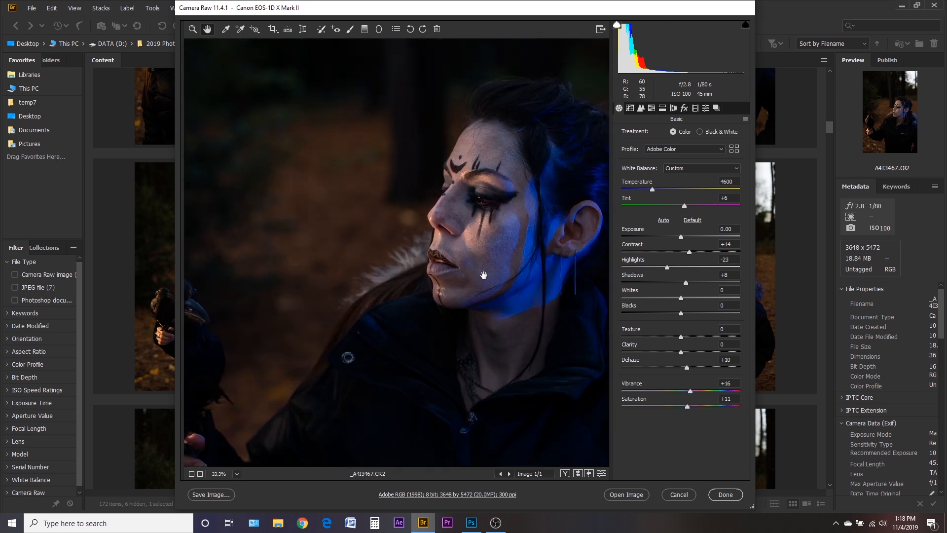
pyautogui.moveTo(409, 258); pyautogui.dragTo(322, 216)
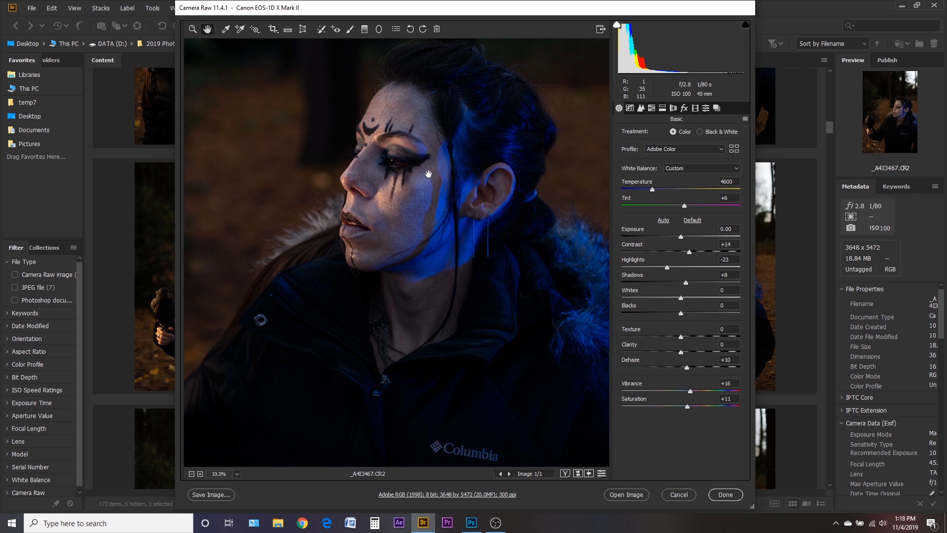
pyautogui.press('k')
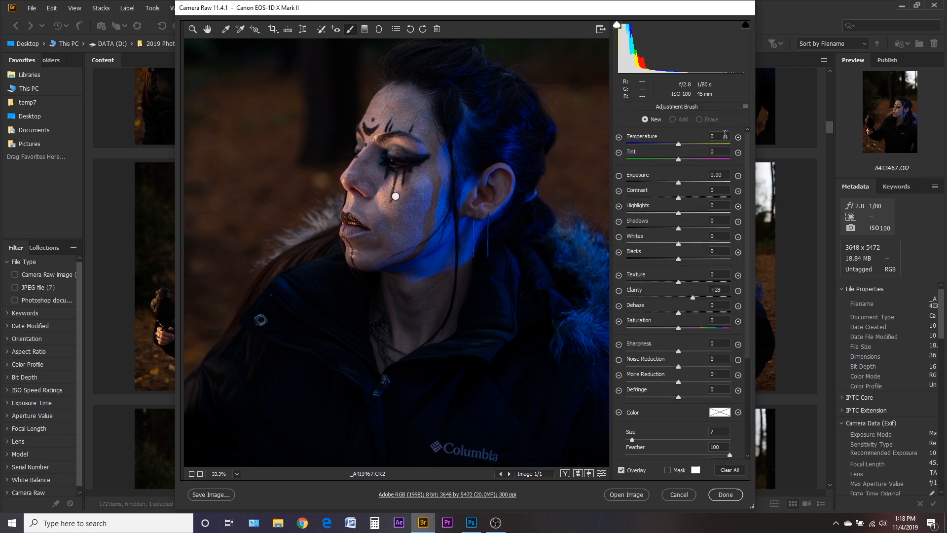
pyautogui.click(738, 175)
pyautogui.rightClick(412, 166)
pyautogui.rightClick(409, 167)
pyautogui.click(400, 163)
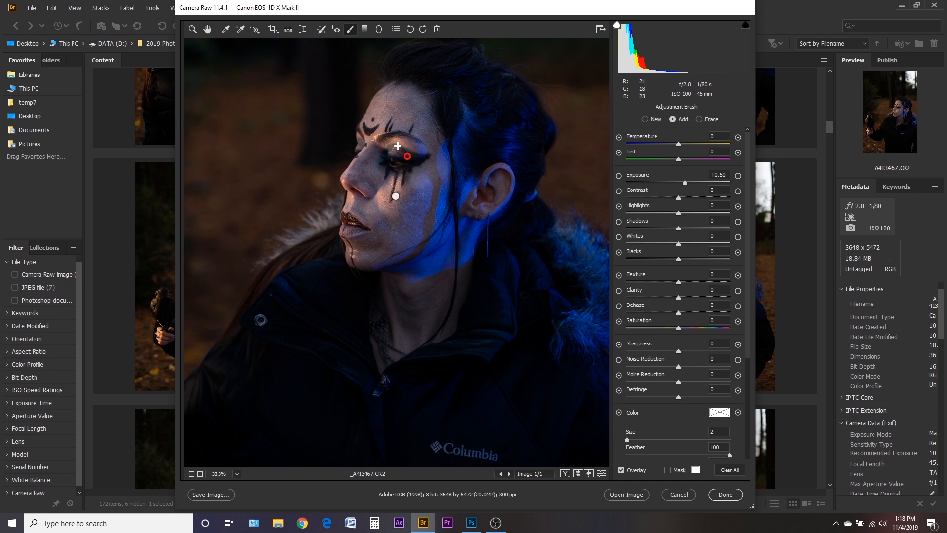
# Step: Fit the whole photo in view and compare the original with the edited version using the preview toggle
pyautogui.doubleClick(207, 29)
pyautogui.press('p')
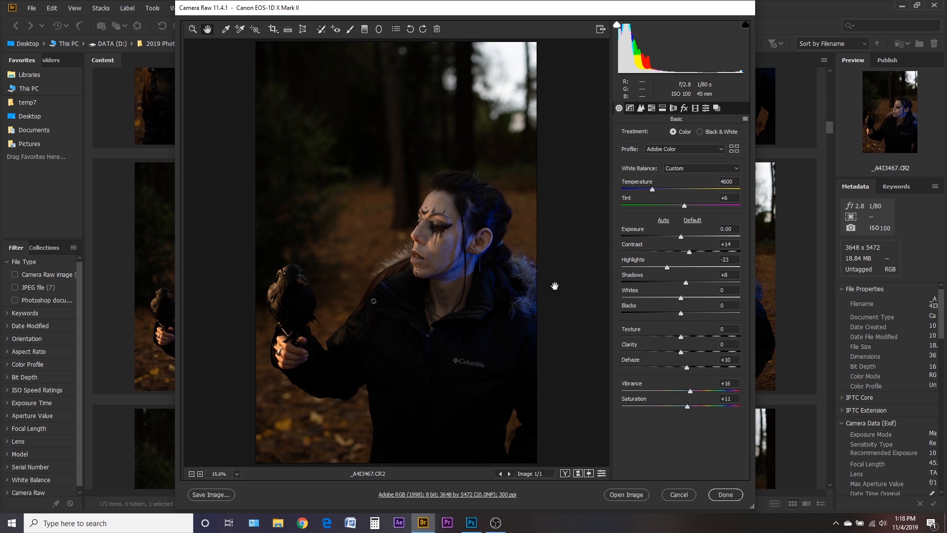
pyautogui.press('p')
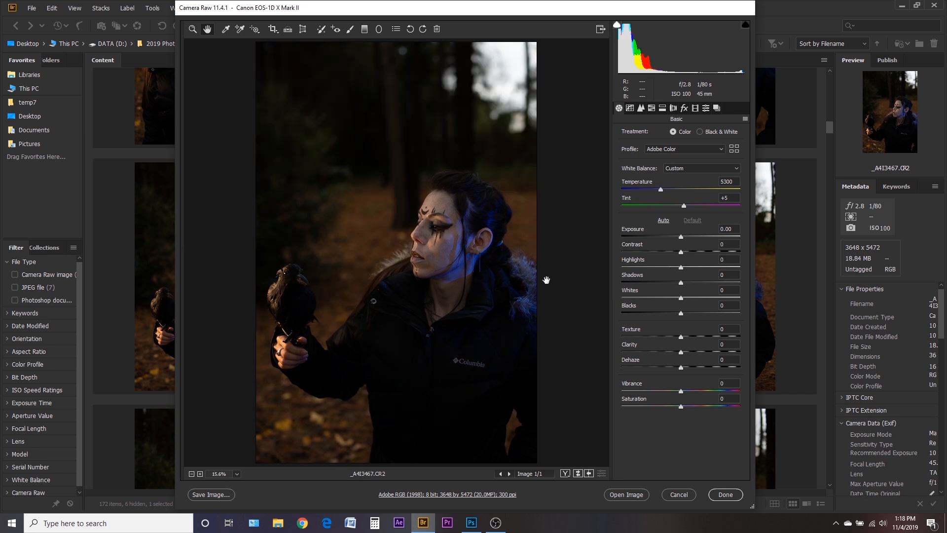
pyautogui.press('p')
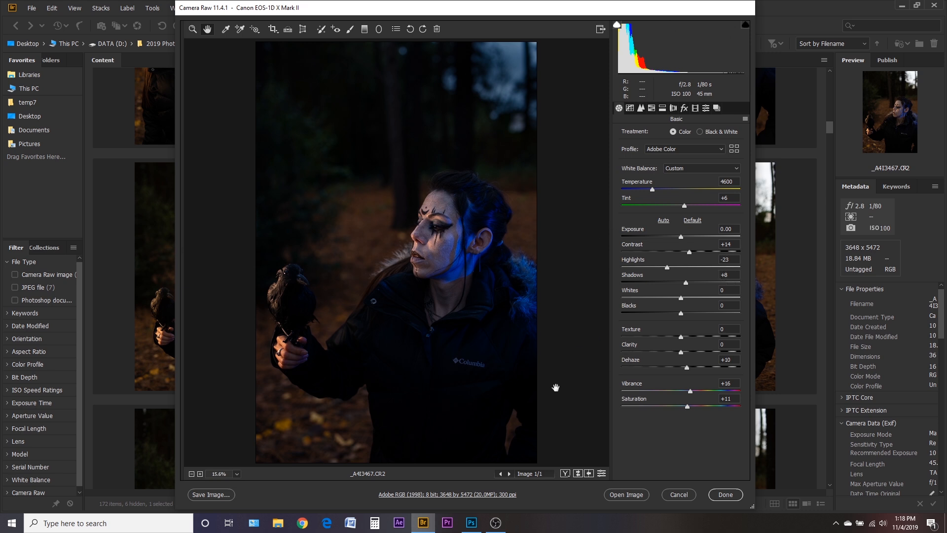
# Step: Open the photo in Photoshop and crop it to a 4:5 ratio, keeping the full width and the bottom edge
pyautogui.click(668, 267)
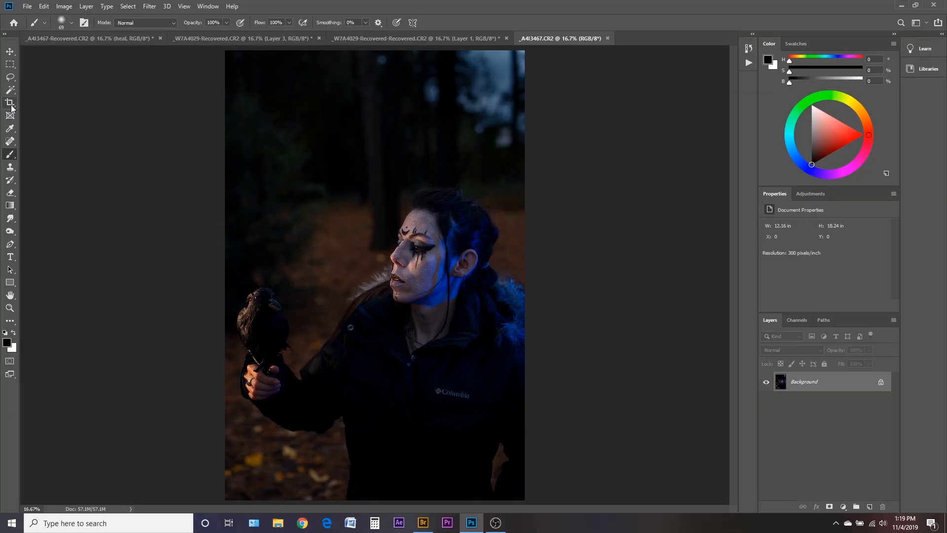
pyautogui.click(10, 102)
pyautogui.click(375, 89)
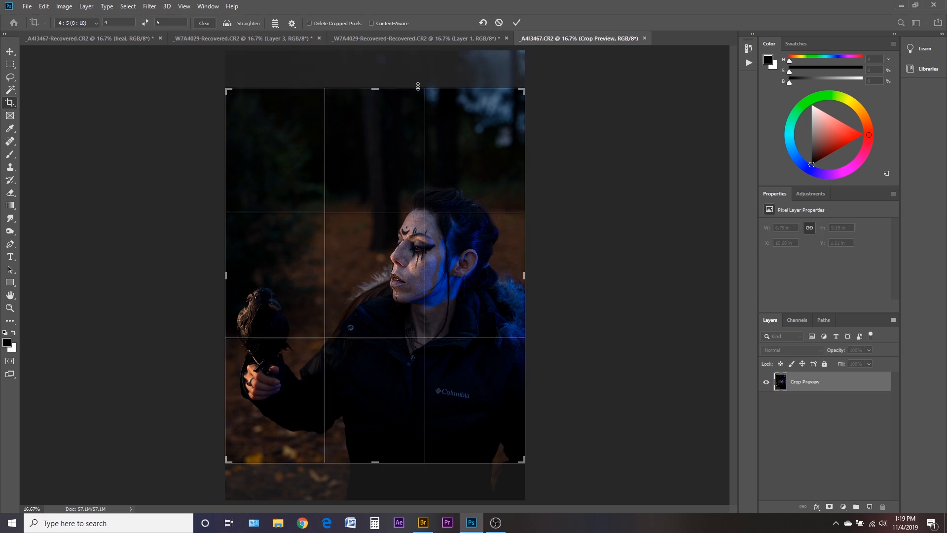
pyautogui.moveTo(383, 315); pyautogui.dragTo(381, 276)
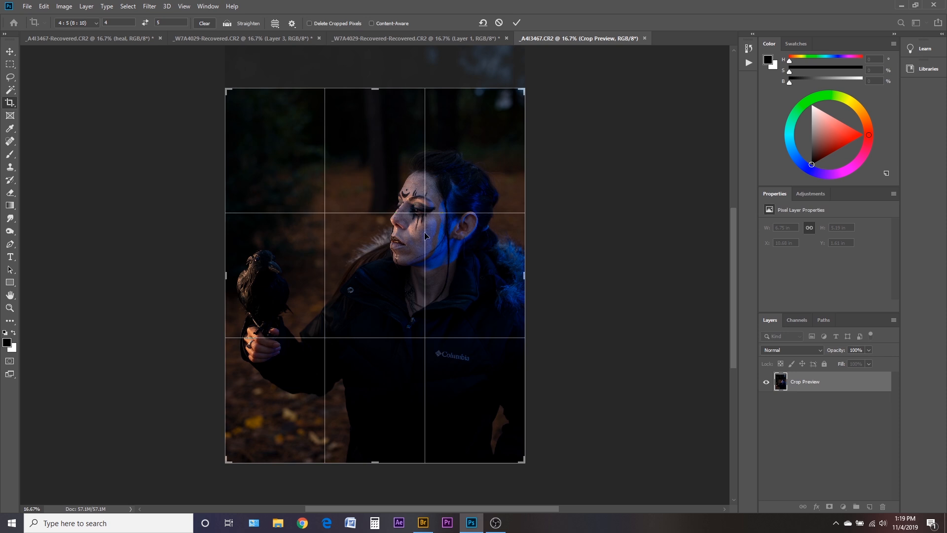
pyautogui.press('Return')
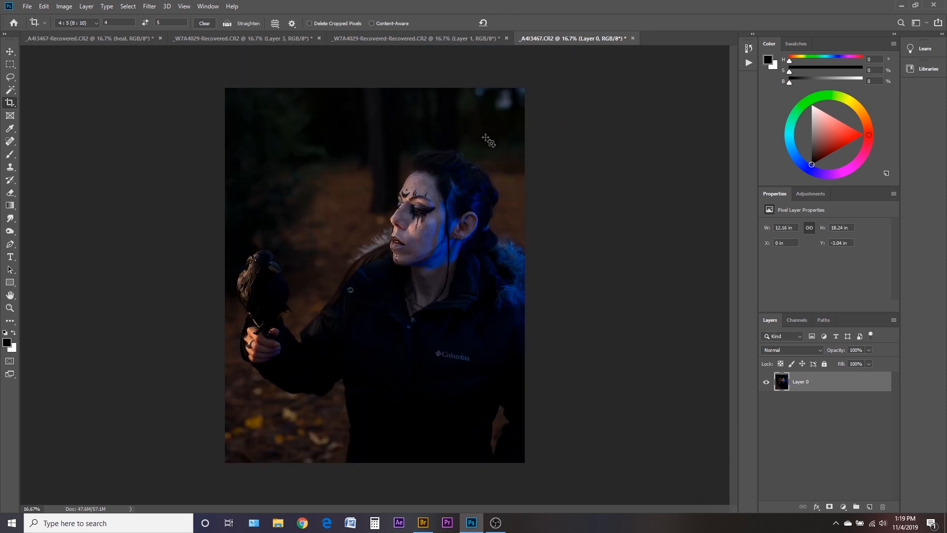
pyautogui.hotkey('ctrl', '0')
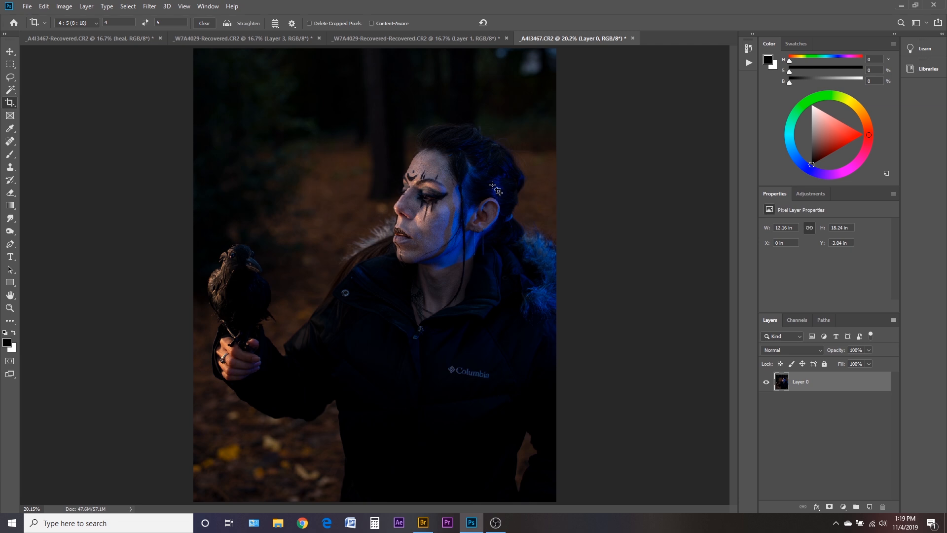
# Step: Create a new empty layer named heal above the photo
pyautogui.press('ctrl')
pyautogui.hotkey('ctrl', 'shift', 'n')
pyautogui.write('heal')
pyautogui.press('Return')
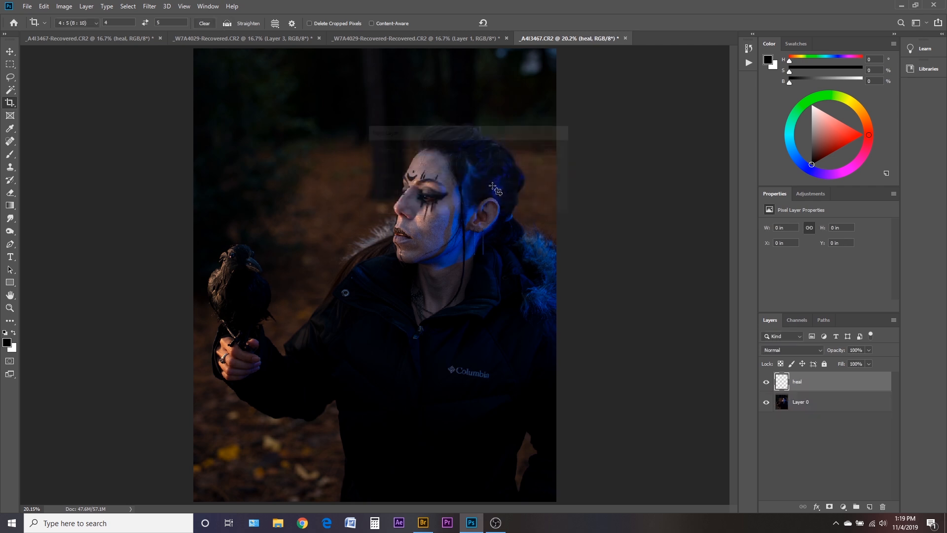
# Step: Sample the skin tone beside the nose and paint it over the skin near the mouth with a size 60 brush at 9% opacity
pyautogui.hotkey('ctrl', '+')
pyautogui.hotkey('ctrl', '+')
pyautogui.hotkey('ctrl', '+')
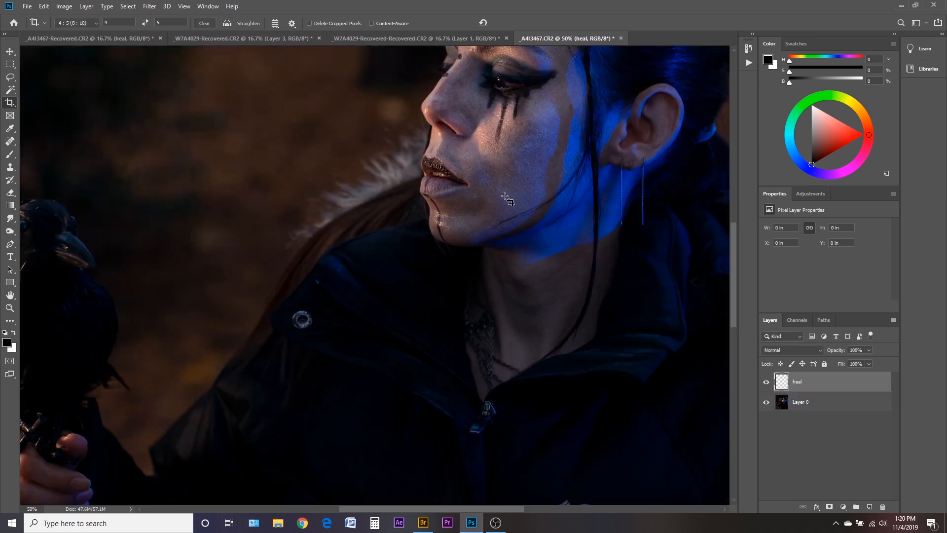
pyautogui.moveTo(488, 205); pyautogui.dragTo(331, 303)
pyautogui.hotkey('ctrl', '+')
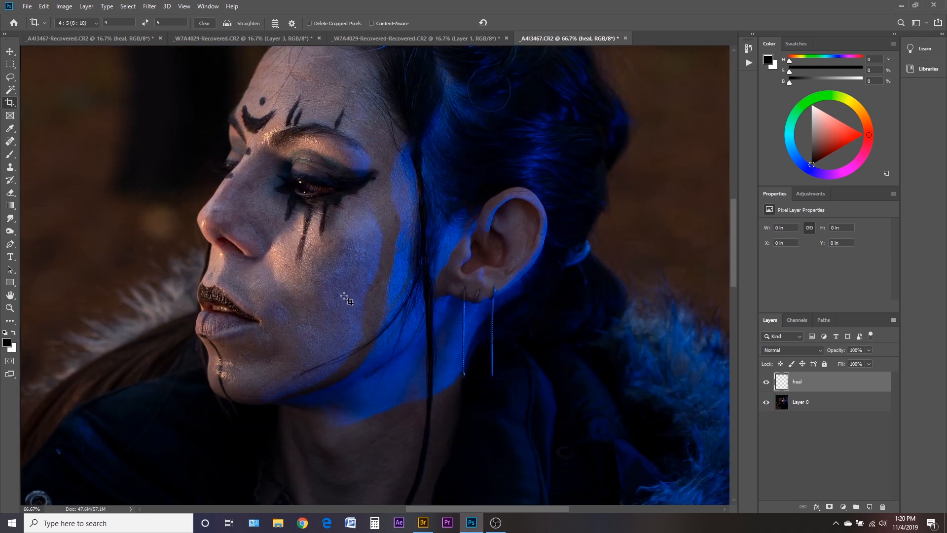
pyautogui.moveTo(324, 270); pyautogui.dragTo(367, 296)
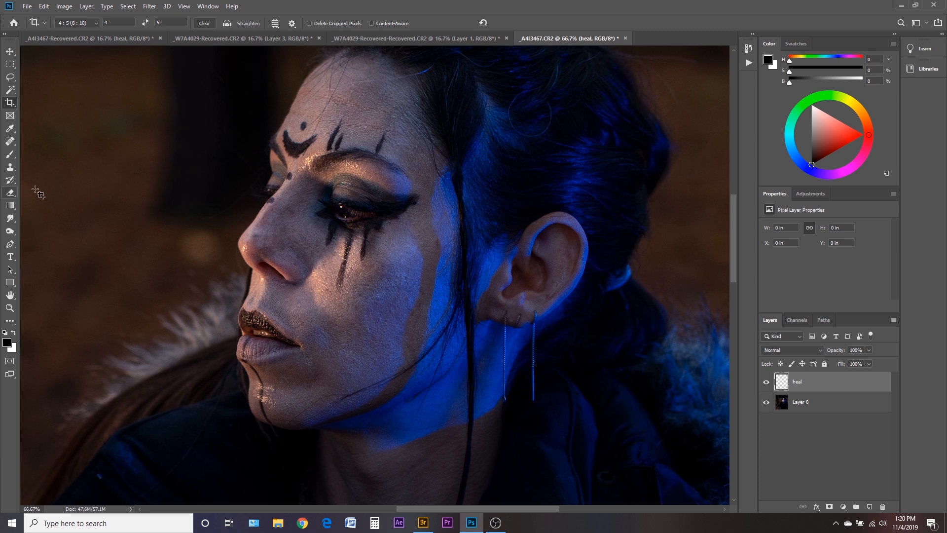
pyautogui.click(9, 155)
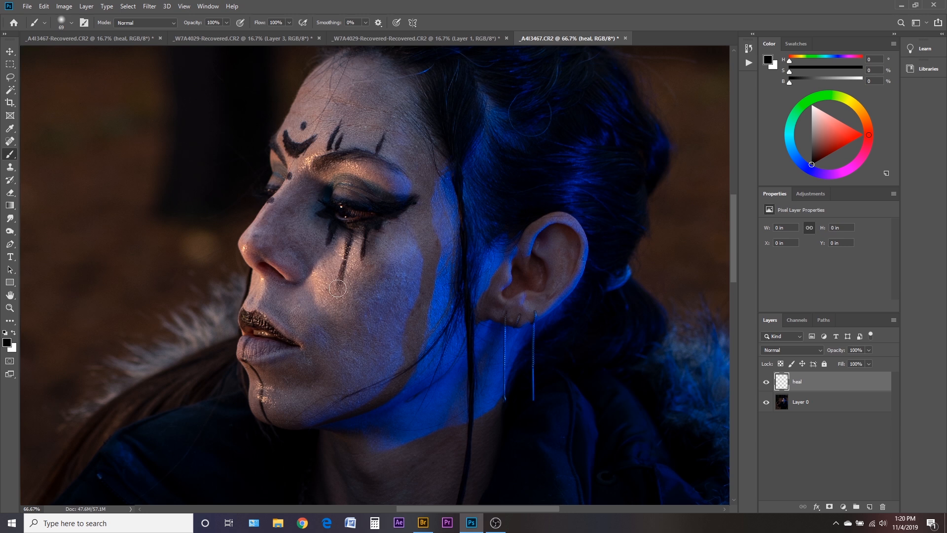
pyautogui.press('[')
pyautogui.keyDown('alt'); pyautogui.click(305, 297); pyautogui.keyUp('alt')
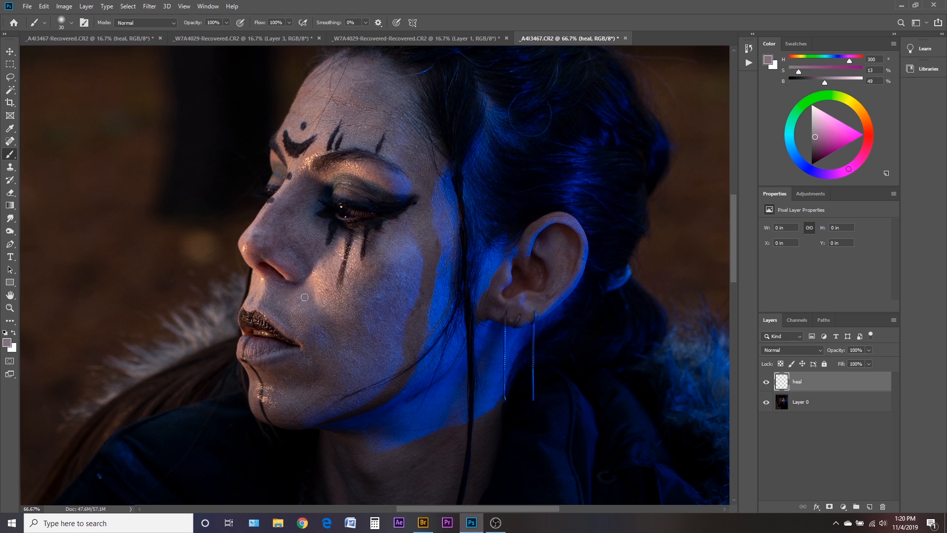
pyautogui.press(']')
pyautogui.press(']')
pyautogui.moveTo(228, 22); pyautogui.dragTo(185, 33)
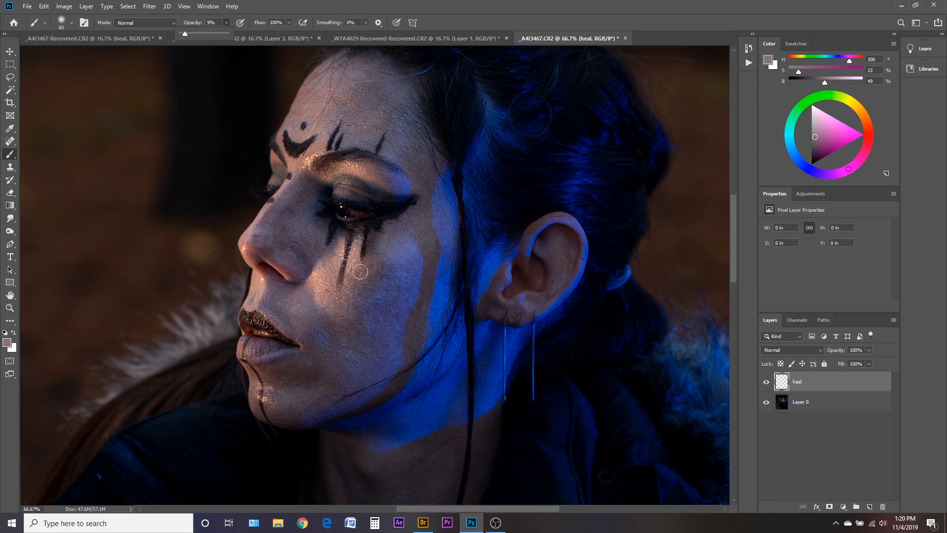
pyautogui.click(291, 318)
pyautogui.moveTo(314, 331)
pyautogui.mouseDown()
pyautogui.moveTo(271, 307)
pyautogui.moveTo(277, 314)
pyautogui.moveTo(292, 282)
pyautogui.moveTo(268, 309)
pyautogui.moveTo(297, 325)
pyautogui.moveTo(296, 305)
pyautogui.moveTo(312, 318)
pyautogui.moveTo(310, 336)
pyautogui.moveTo(330, 345)
pyautogui.mouseUp()
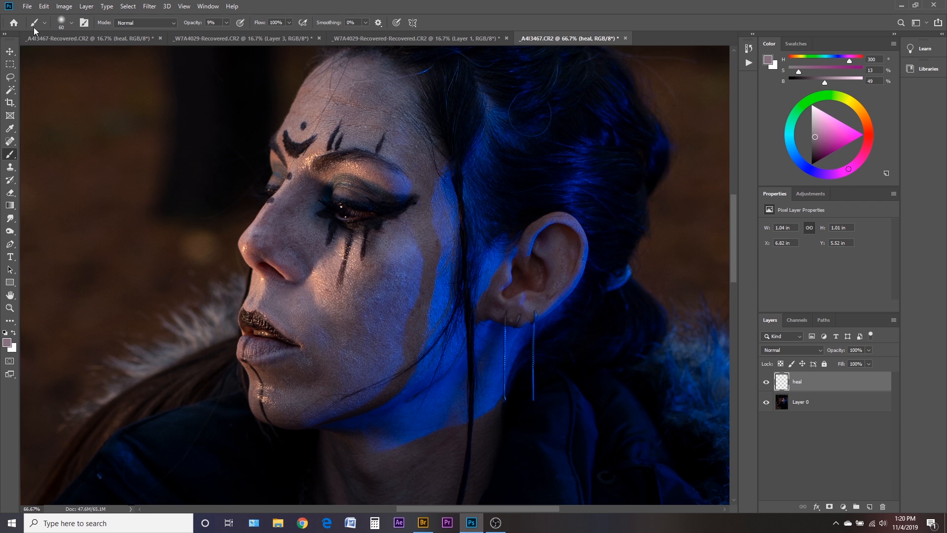
# Step: Enlarge the brush to size 125 and paint the sampled skin tone over the cheek below the eye
pyautogui.click(72, 23)
pyautogui.click(72, 23)
pyautogui.press(']')
pyautogui.press(']')
pyautogui.press(']')
pyautogui.press(']')
pyautogui.press(']')
pyautogui.moveTo(369, 309)
pyautogui.mouseDown()
pyautogui.moveTo(392, 277)
pyautogui.moveTo(360, 294)
pyautogui.moveTo(384, 268)
pyautogui.moveTo(391, 297)
pyautogui.moveTo(375, 349)
pyautogui.moveTo(392, 277)
pyautogui.moveTo(382, 325)
pyautogui.moveTo(393, 287)
pyautogui.mouseUp()
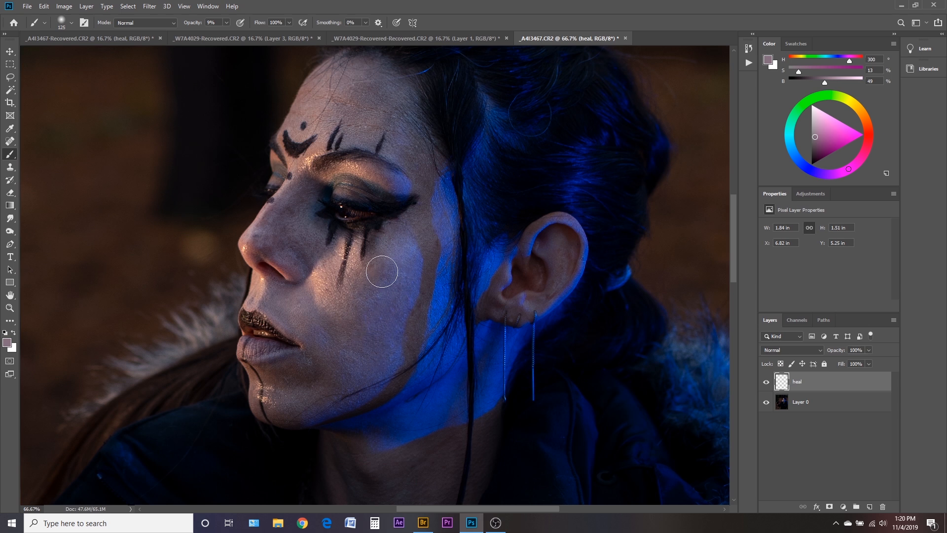
# Step: Paint the skin tone over the lower cheek, chin, nose and forehead, and compare the face with the heal layer hidden and shown
pyautogui.moveTo(301, 375)
pyautogui.mouseDown()
pyautogui.moveTo(282, 388)
pyautogui.moveTo(352, 374)
pyautogui.moveTo(313, 399)
pyautogui.moveTo(373, 344)
pyautogui.moveTo(364, 304)
pyautogui.mouseUp()
pyautogui.moveTo(308, 184); pyautogui.dragTo(302, 190)
pyautogui.moveTo(295, 243); pyautogui.dragTo(299, 249)
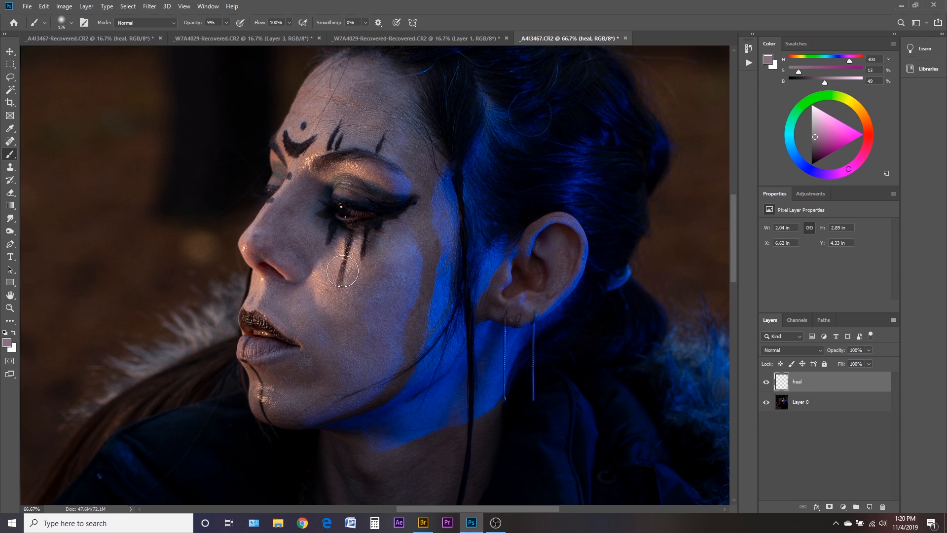
pyautogui.moveTo(298, 367)
pyautogui.mouseDown()
pyautogui.moveTo(281, 374)
pyautogui.moveTo(315, 366)
pyautogui.mouseUp()
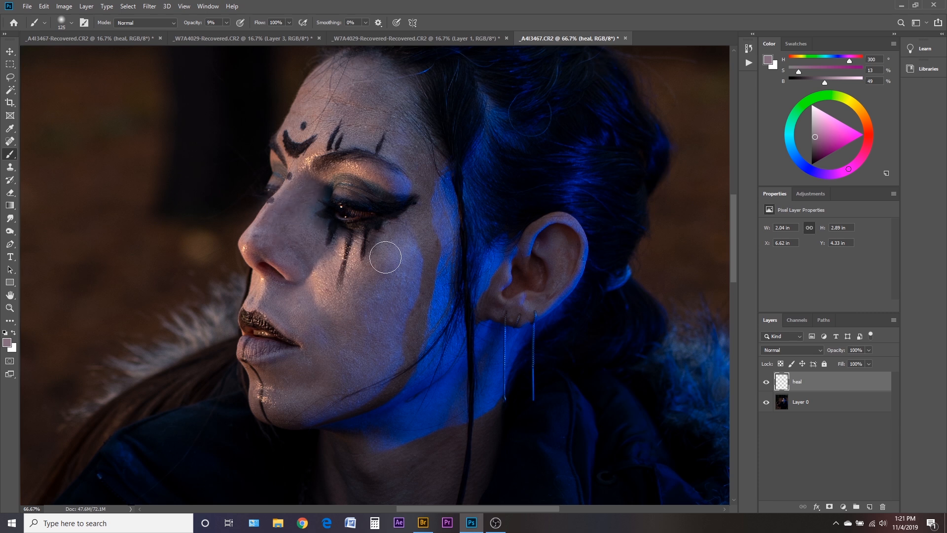
pyautogui.click(767, 382)
pyautogui.click(767, 383)
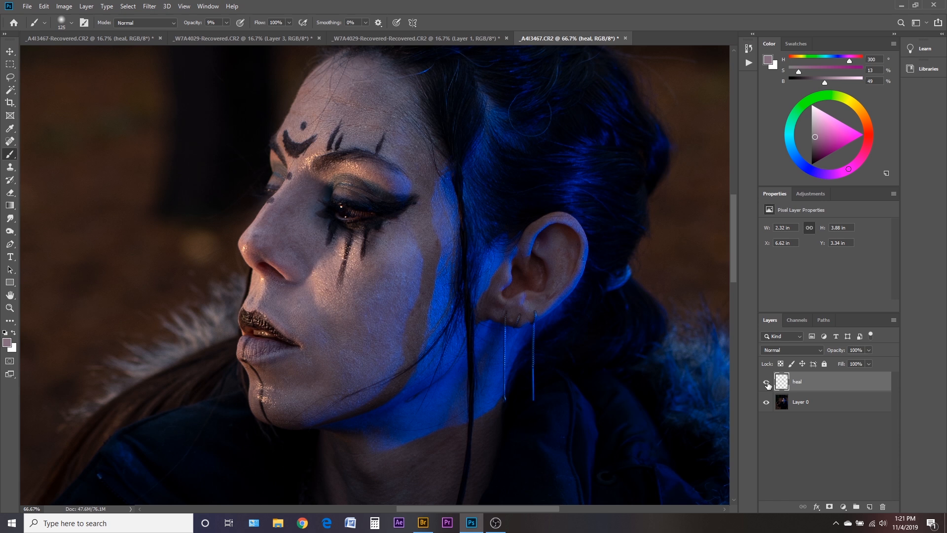
pyautogui.click(766, 383)
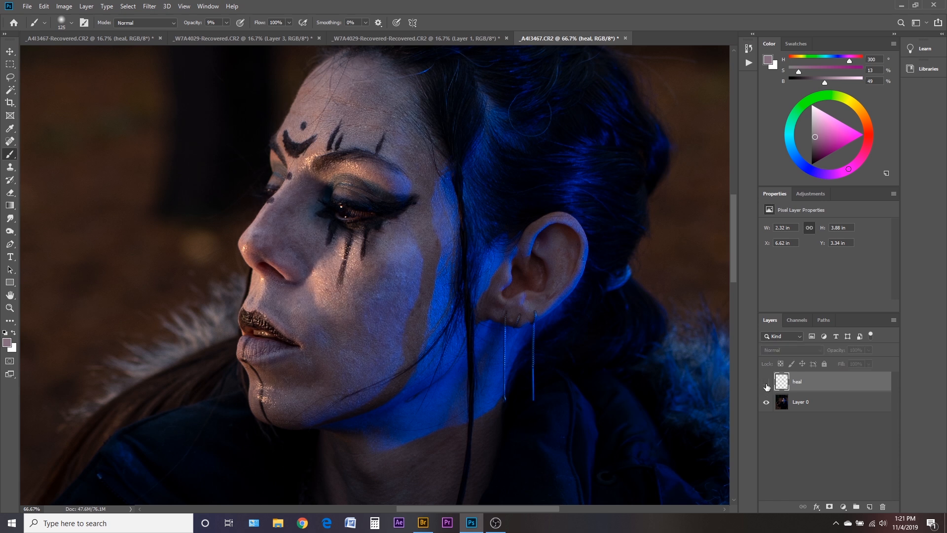
pyautogui.click(767, 384)
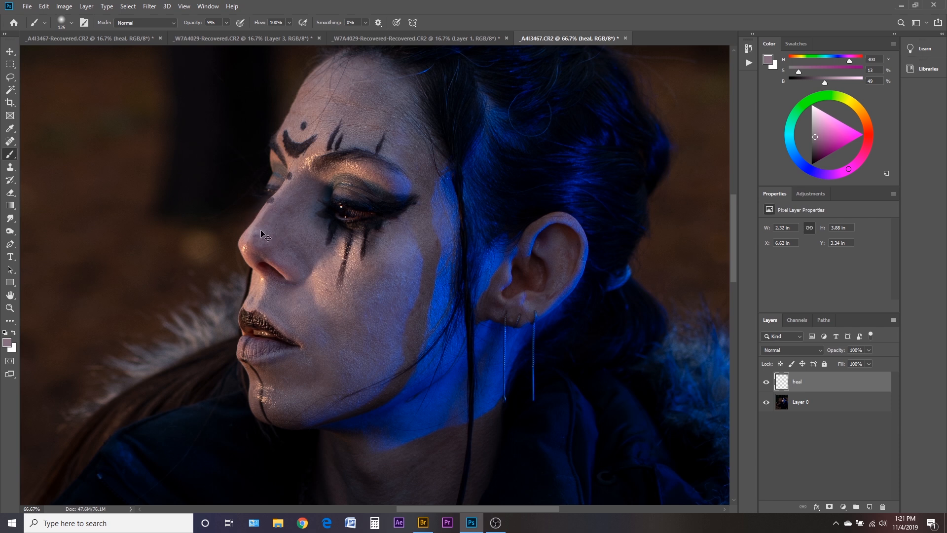
# Step: Create a new layer named dodge in Overlay mode, filled with Overlay-neutral 50% gray
pyautogui.hotkey('ctrl', 'shift', 'n')
pyautogui.write('dodge')
pyautogui.click(430, 192)
pyautogui.click(432, 320)
pyautogui.click(440, 206)
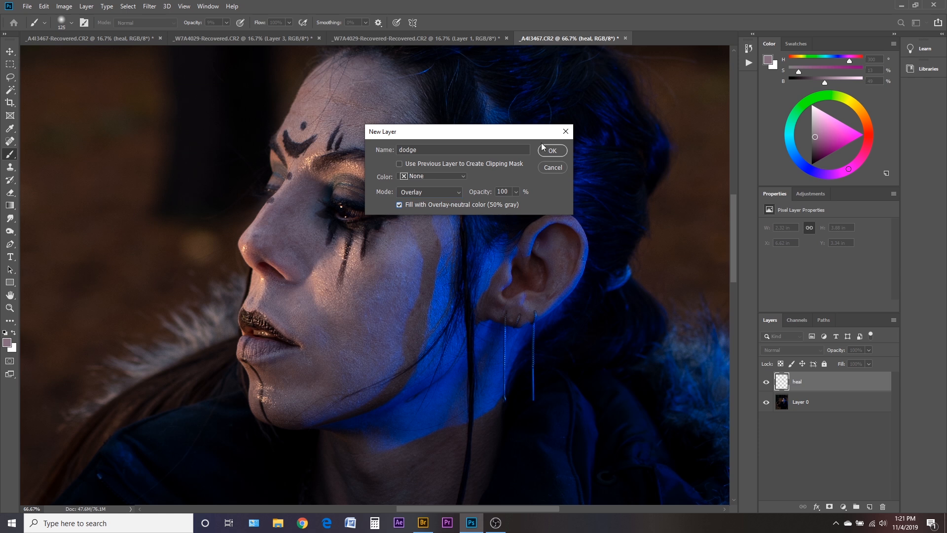
pyautogui.click(553, 151)
pyautogui.click(10, 231)
pyautogui.press('[')
pyautogui.press('[')
pyautogui.press('[')
pyautogui.press('[')
pyautogui.press('[')
pyautogui.press('[')
pyautogui.press('[')
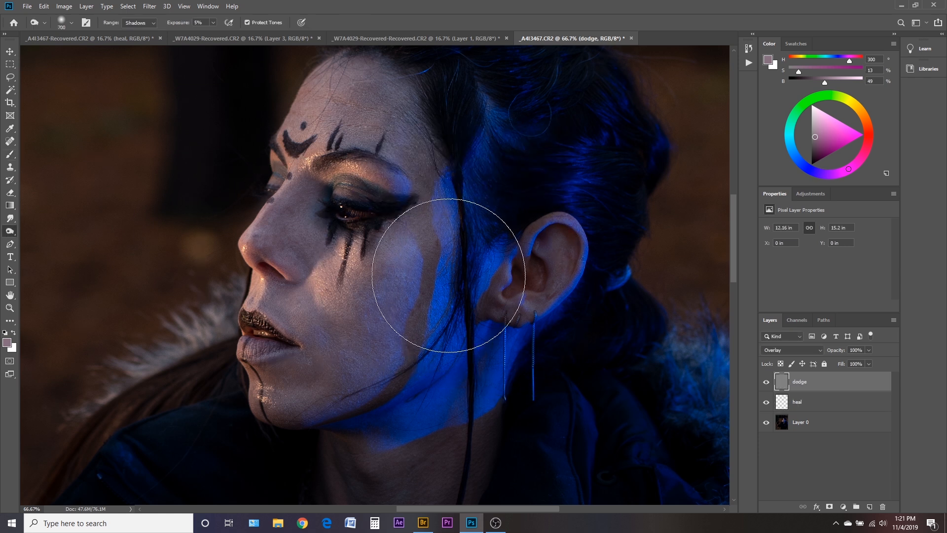
pyautogui.press('[')
pyautogui.press('[')
pyautogui.press('[')
pyautogui.press('[')
pyautogui.press('[')
pyautogui.press('[')
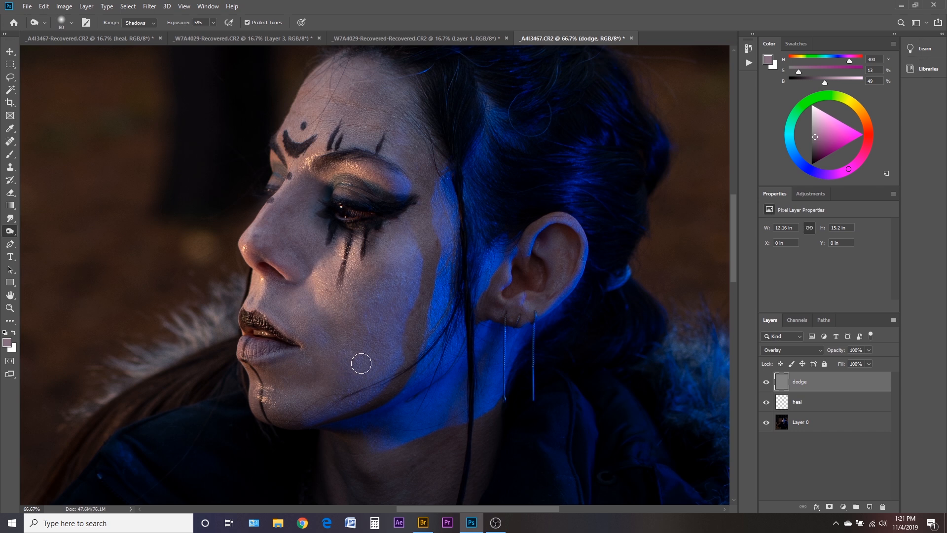
# Step: Brighten the cheek below the eye using the Dodge tool on midtones at 9% exposure with brush size 90
pyautogui.rightClick(10, 231)
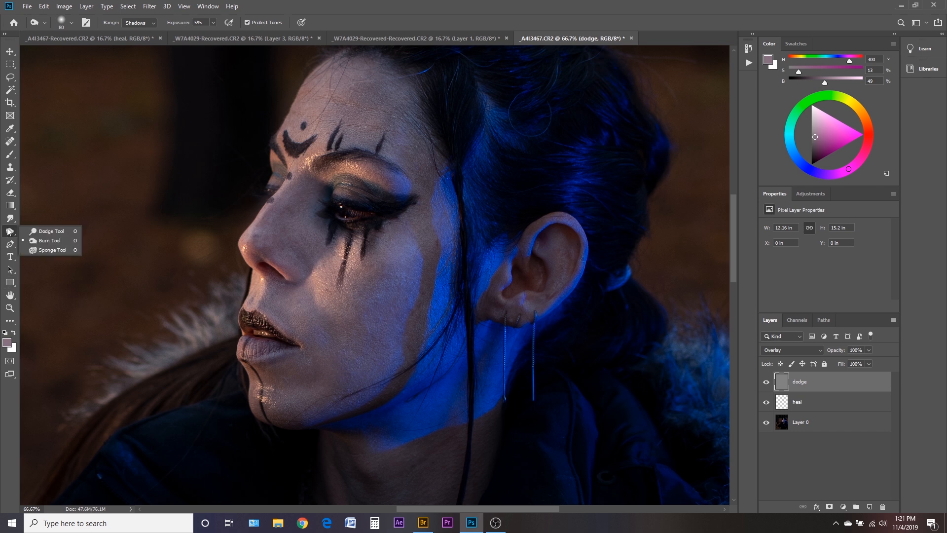
pyautogui.click(39, 231)
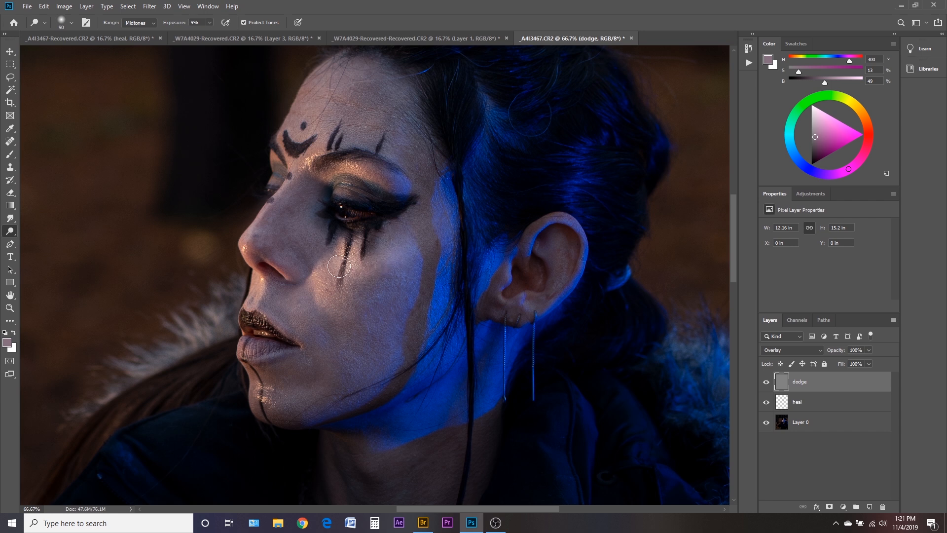
pyautogui.moveTo(350, 267)
pyautogui.mouseDown()
pyautogui.moveTo(386, 264)
pyautogui.moveTo(389, 255)
pyautogui.mouseUp()
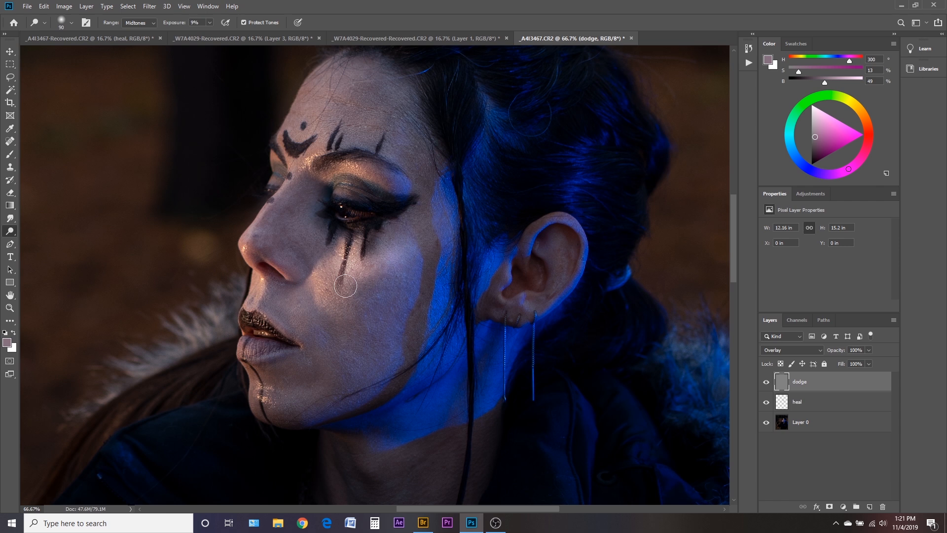
# Step: Reduce the Dodge brush to size 30 and brighten the highlight on the lower lip
pyautogui.press('[')
pyautogui.press('[')
pyautogui.press('[')
pyautogui.press('[')
pyautogui.press('[')
pyautogui.moveTo(254, 351); pyautogui.dragTo(259, 354)
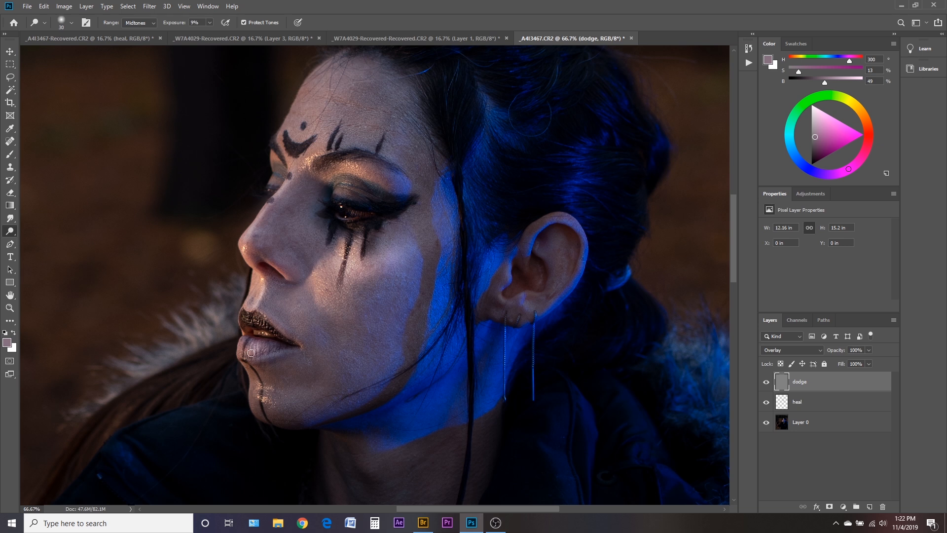
# Step: Enlarge the Dodge brush to size 60 and brighten the forehead and neck
pyautogui.press(']')
pyautogui.press(']')
pyautogui.press(']')
pyautogui.press(']')
pyautogui.press(']')
pyautogui.press(']')
pyautogui.press(']')
pyautogui.press(']')
pyautogui.moveTo(313, 96)
pyautogui.mouseDown()
pyautogui.moveTo(349, 67)
pyautogui.moveTo(418, 169)
pyautogui.mouseUp()
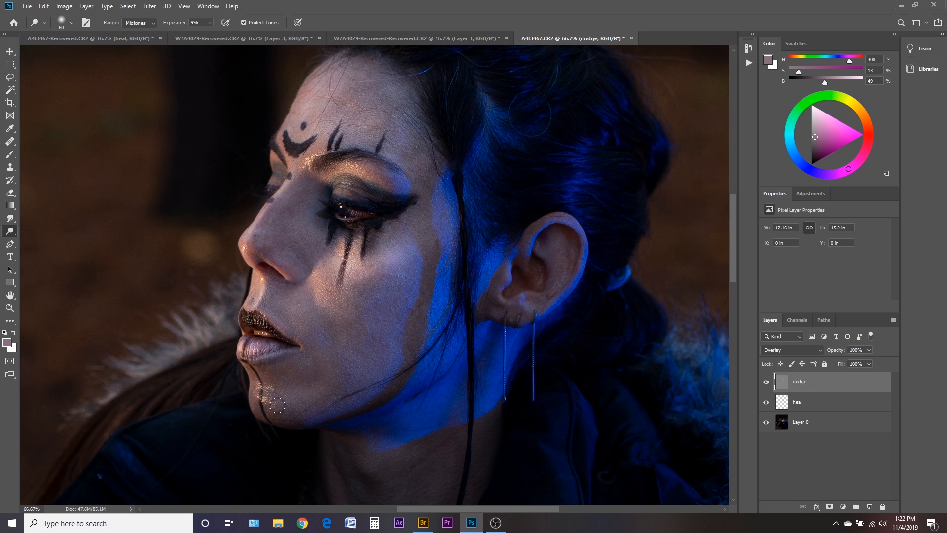
pyautogui.scroll(-5, 284, 408)
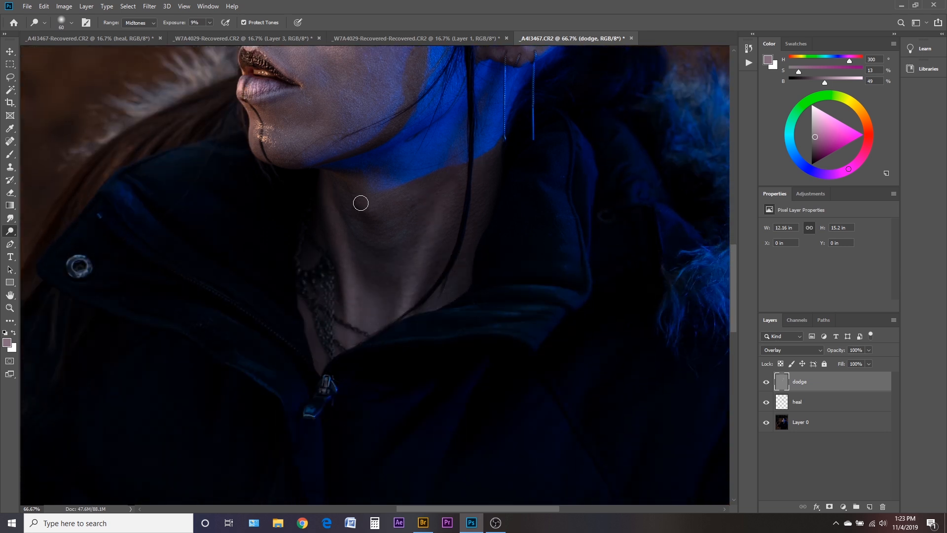
pyautogui.hotkey('ctrl', '0')
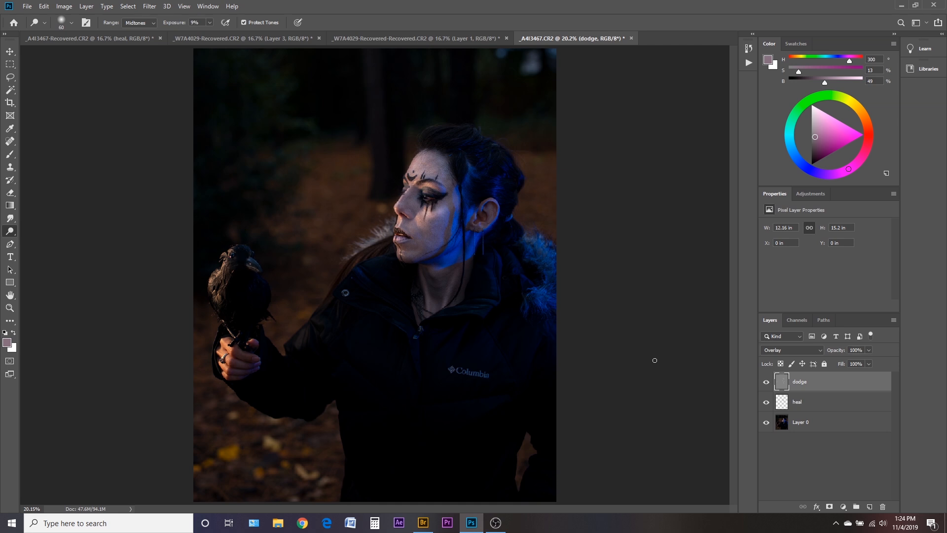
# Step: Darken the forest background and leafy ground using the Burn tool on shadows at 5% exposure with brush size 600
pyautogui.rightClick(10, 231)
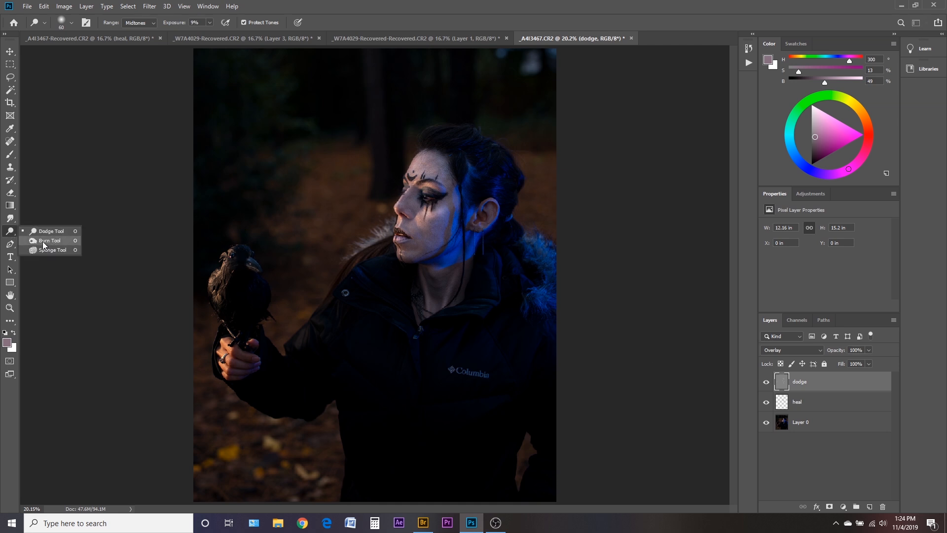
pyautogui.click(49, 241)
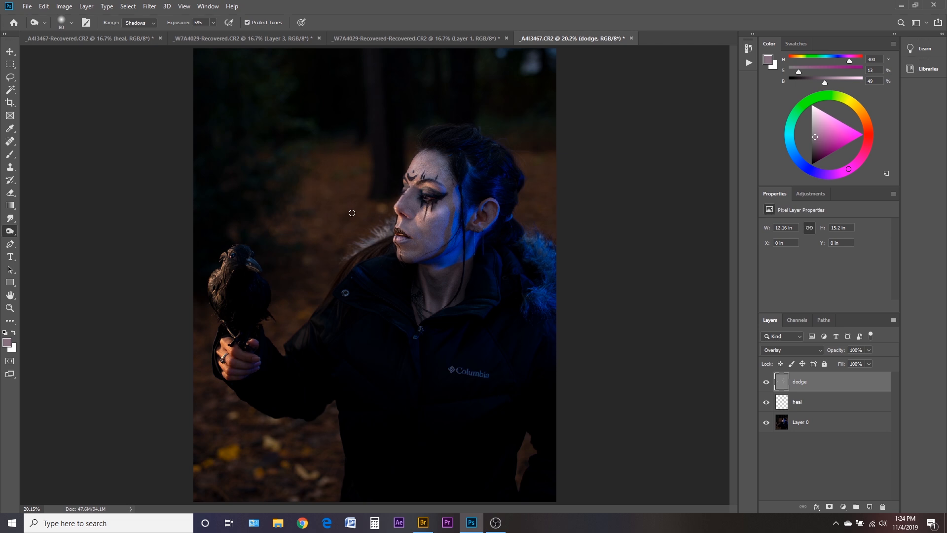
pyautogui.press(']')
pyautogui.press(']')
pyautogui.press(']')
pyautogui.press(']')
pyautogui.press(']')
pyautogui.press(']')
pyautogui.press(']')
pyautogui.press(']')
pyautogui.moveTo(325, 193)
pyautogui.mouseDown()
pyautogui.moveTo(334, 182)
pyautogui.moveTo(313, 173)
pyautogui.moveTo(311, 158)
pyautogui.moveTo(370, 158)
pyautogui.moveTo(311, 228)
pyautogui.moveTo(311, 169)
pyautogui.moveTo(294, 223)
pyautogui.moveTo(293, 283)
pyautogui.moveTo(345, 238)
pyautogui.moveTo(289, 297)
pyautogui.moveTo(289, 313)
pyautogui.moveTo(348, 228)
pyautogui.moveTo(300, 210)
pyautogui.mouseUp()
pyautogui.moveTo(554, 135)
pyautogui.mouseDown()
pyautogui.moveTo(516, 115)
pyautogui.moveTo(499, 61)
pyautogui.mouseUp()
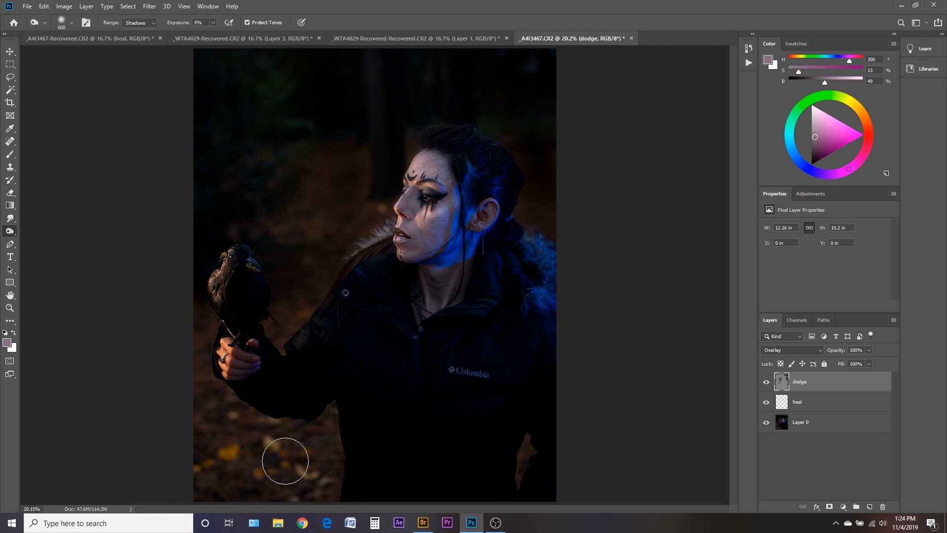
pyautogui.moveTo(284, 460); pyautogui.dragTo(188, 512)
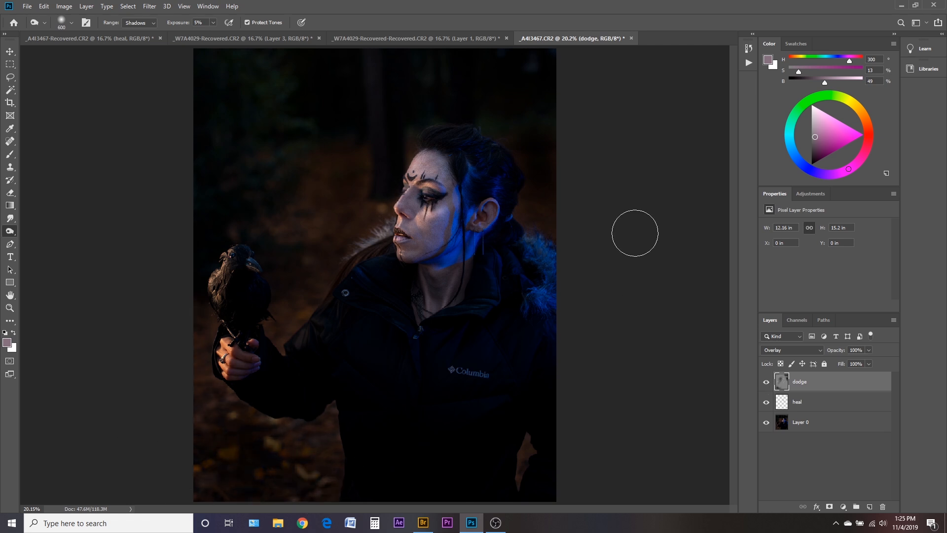
# Step: Add a Color Balance adjustment layer above the dodge layer and shift its midtones toward cyan and blue
pyautogui.press('v')
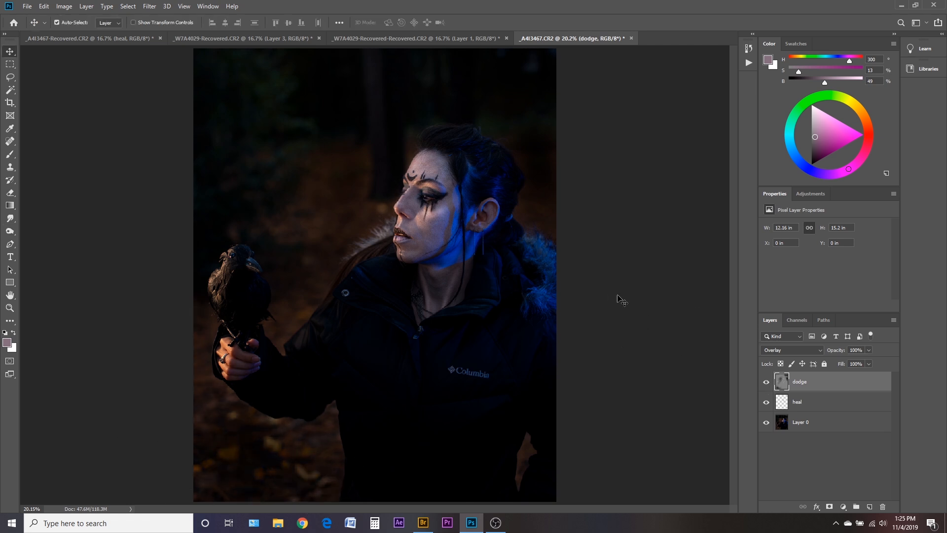
pyautogui.click(808, 194)
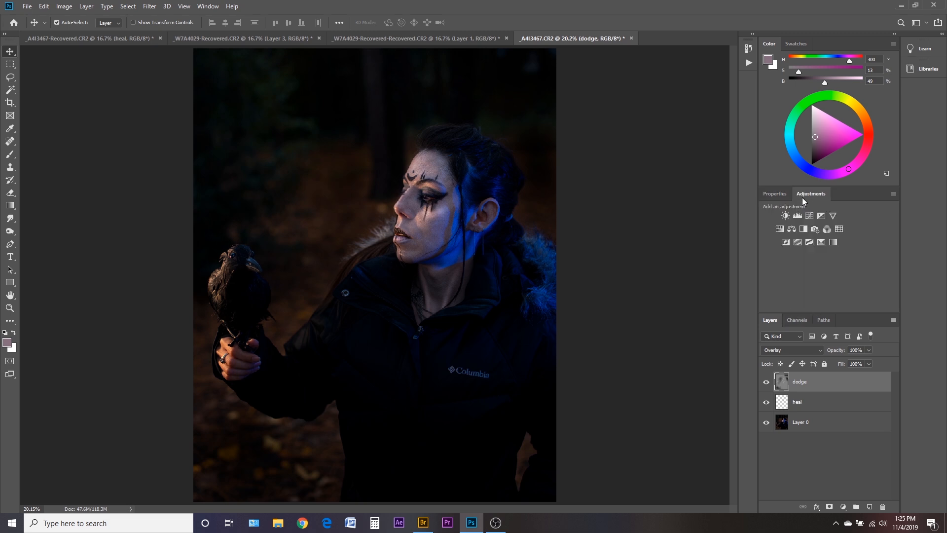
pyautogui.click(791, 229)
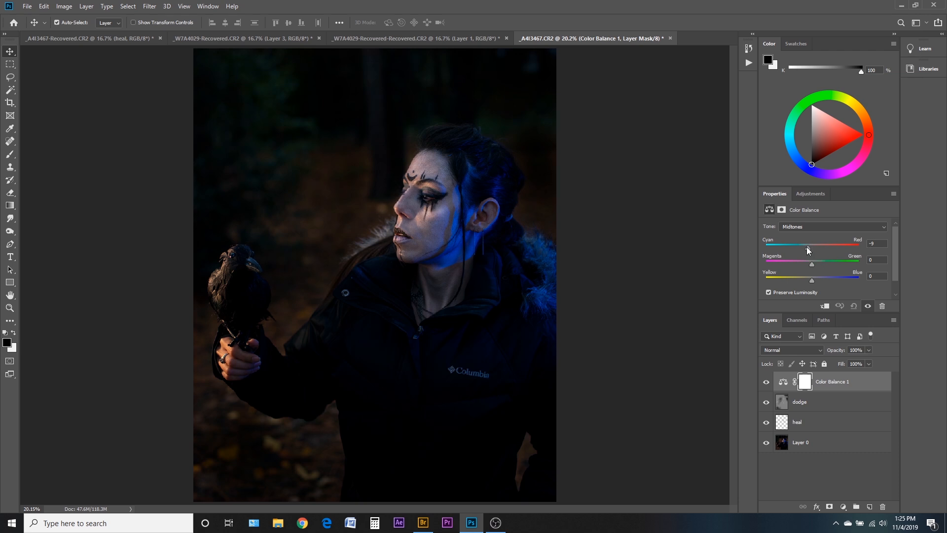
pyautogui.moveTo(803, 247); pyautogui.dragTo(805, 247)
pyautogui.moveTo(812, 279); pyautogui.dragTo(815, 280)
# Step: Set the Color Balance highlights to +20 red and -23 yellow, and compare the image with and without the layer
pyautogui.click(816, 194)
pyautogui.click(786, 195)
pyautogui.click(809, 227)
pyautogui.click(809, 236)
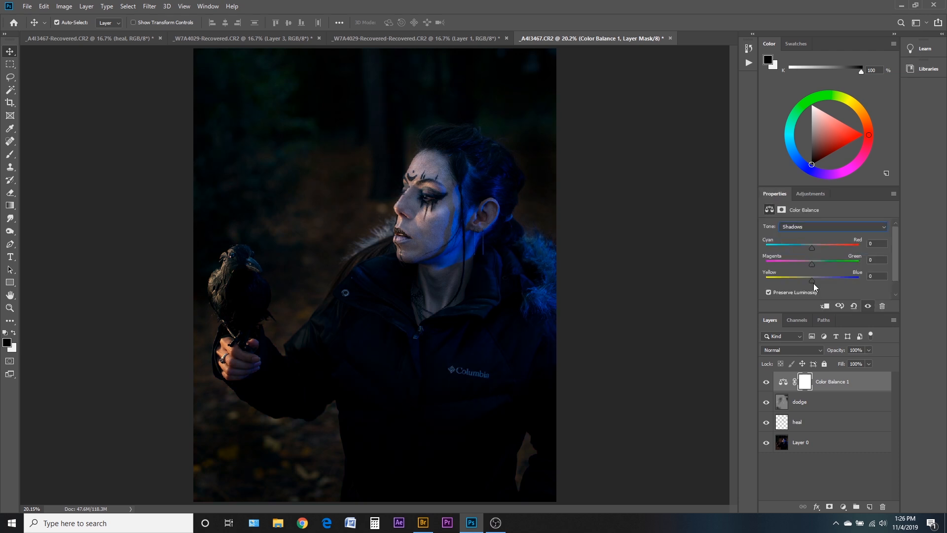
pyautogui.click(810, 227)
pyautogui.click(810, 251)
pyautogui.moveTo(813, 280); pyautogui.dragTo(802, 280)
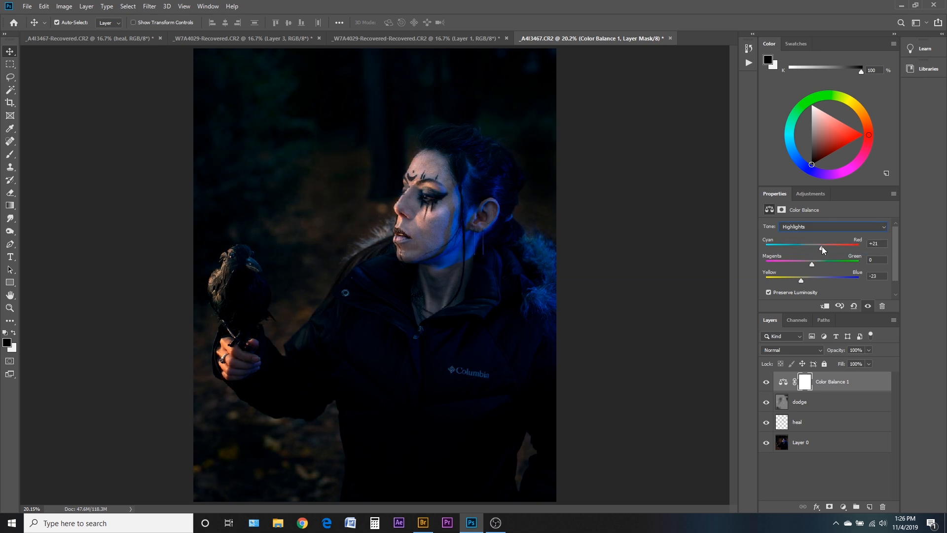
pyautogui.moveTo(821, 247); pyautogui.dragTo(821, 247)
pyautogui.click(765, 381)
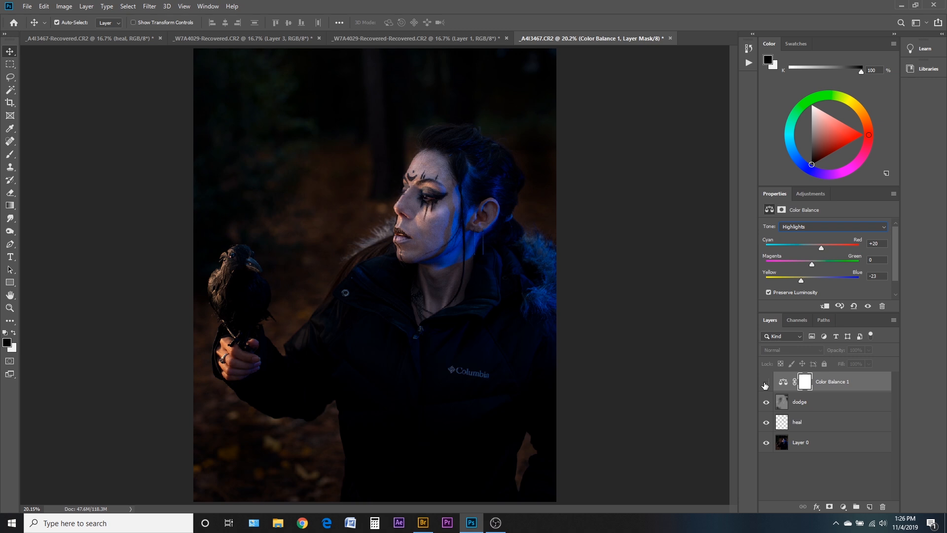
pyautogui.click(765, 382)
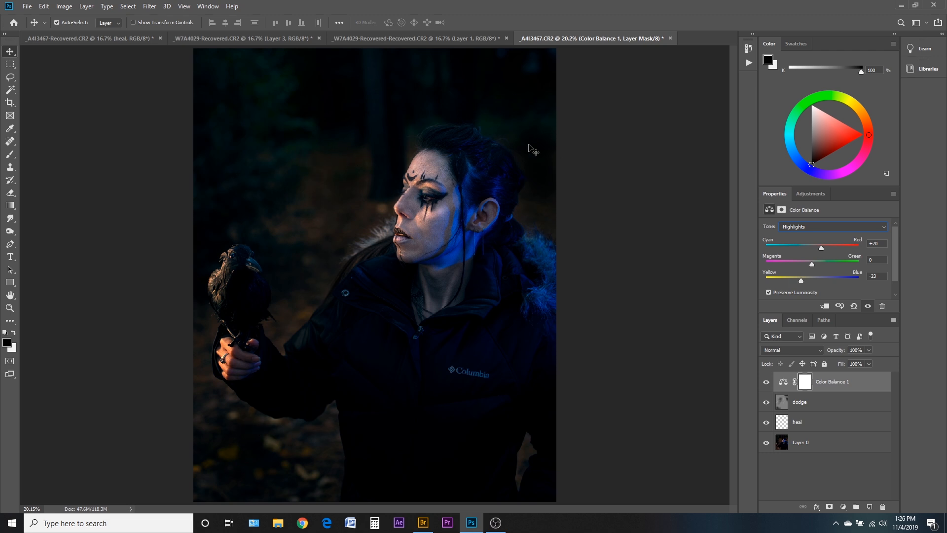
pyautogui.click(766, 383)
pyautogui.click(767, 382)
# Step: Create a new layer and remove the Columbia logo from the jacket with an enlarged Spot Healing Brush
pyautogui.hotkey('ctrl', 'shift', 'n')
pyautogui.press('Return')
pyautogui.click(10, 142)
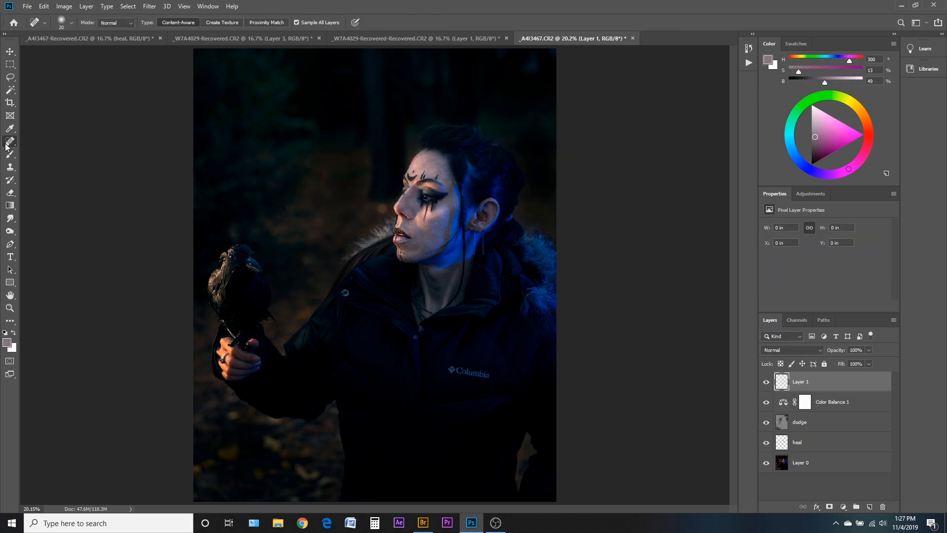
pyautogui.press(']')
pyautogui.press(']')
pyautogui.moveTo(452, 370); pyautogui.dragTo(488, 373)
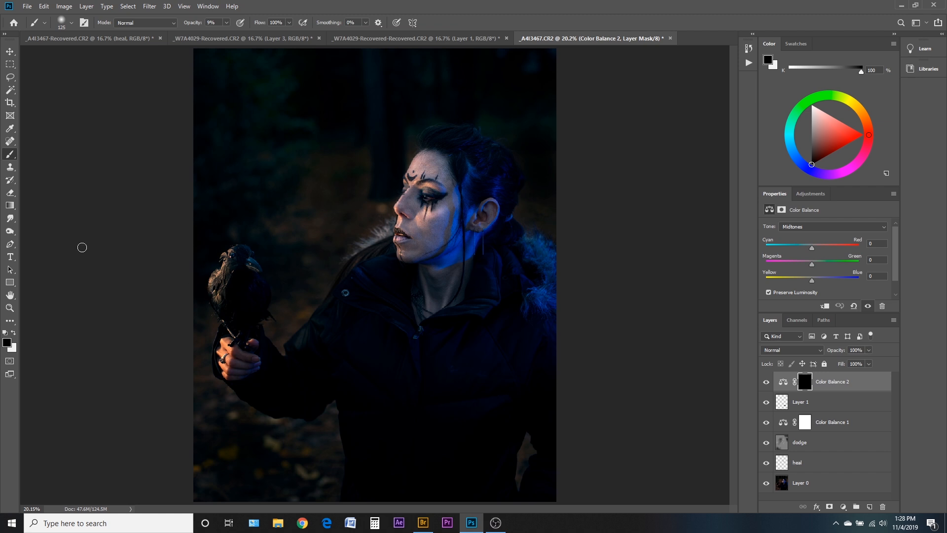
# Step: Paint white on the Color Balance 2 mask over the face and raven using a size 125 brush at 9% opacity
pyautogui.press('x')
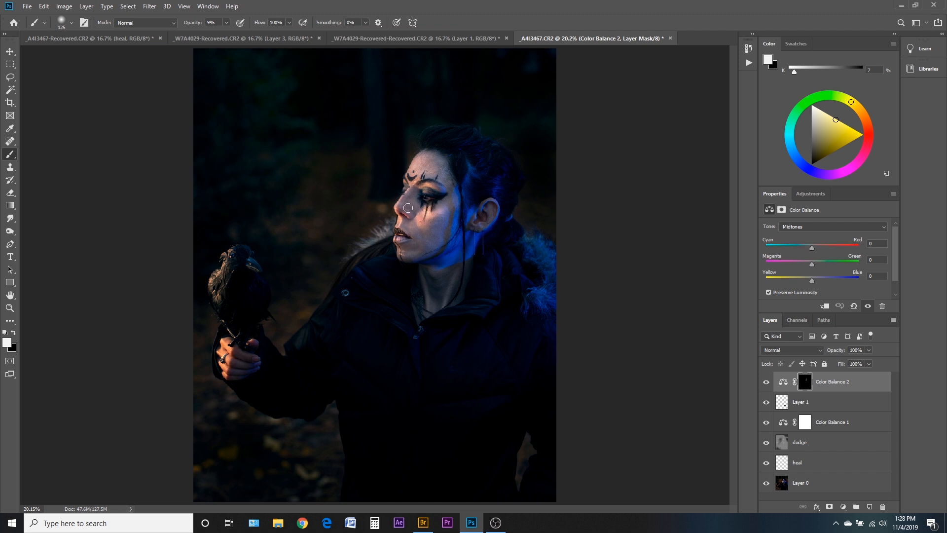
pyautogui.moveTo(444, 183); pyautogui.dragTo(428, 161)
pyautogui.moveTo(211, 283); pyautogui.dragTo(216, 285)
pyautogui.click(767, 382)
pyautogui.click(767, 383)
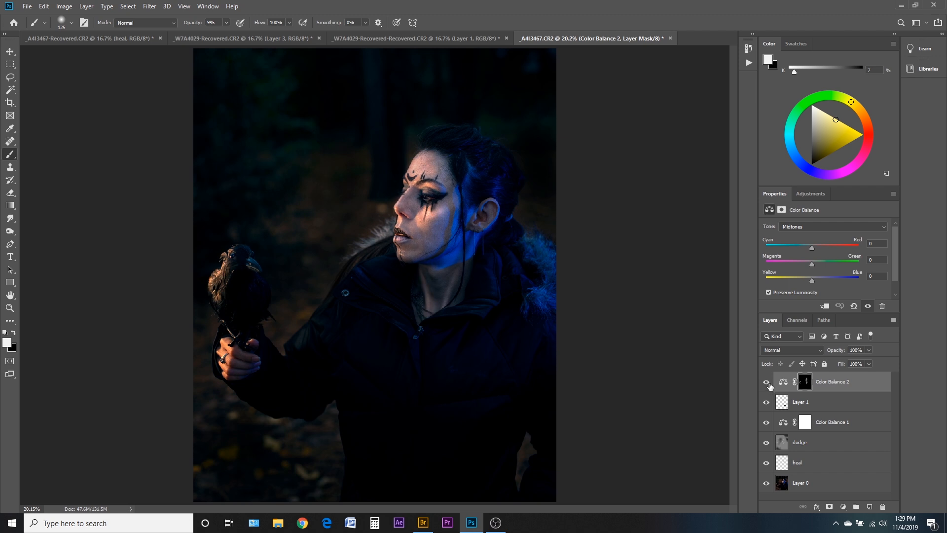
pyautogui.click(766, 383)
pyautogui.click(766, 382)
# Step: Set the Color Balance 2 highlights to +37 red and -63 yellow, and compare the image with and without the layer
pyautogui.click(784, 382)
pyautogui.click(809, 226)
pyautogui.click(802, 248)
pyautogui.moveTo(794, 280); pyautogui.dragTo(783, 280)
pyautogui.moveTo(843, 252); pyautogui.dragTo(828, 251)
pyautogui.click(766, 385)
pyautogui.click(766, 383)
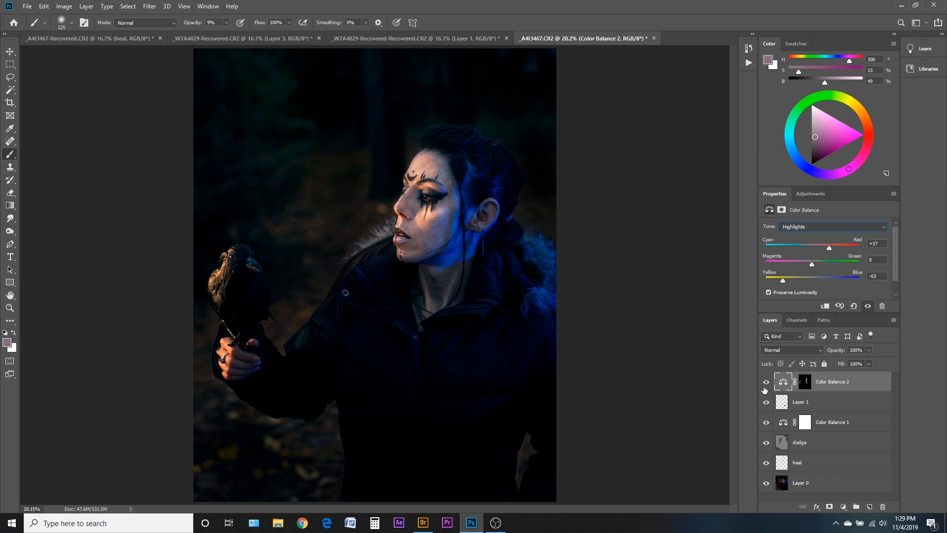
pyautogui.click(766, 383)
pyautogui.click(766, 383)
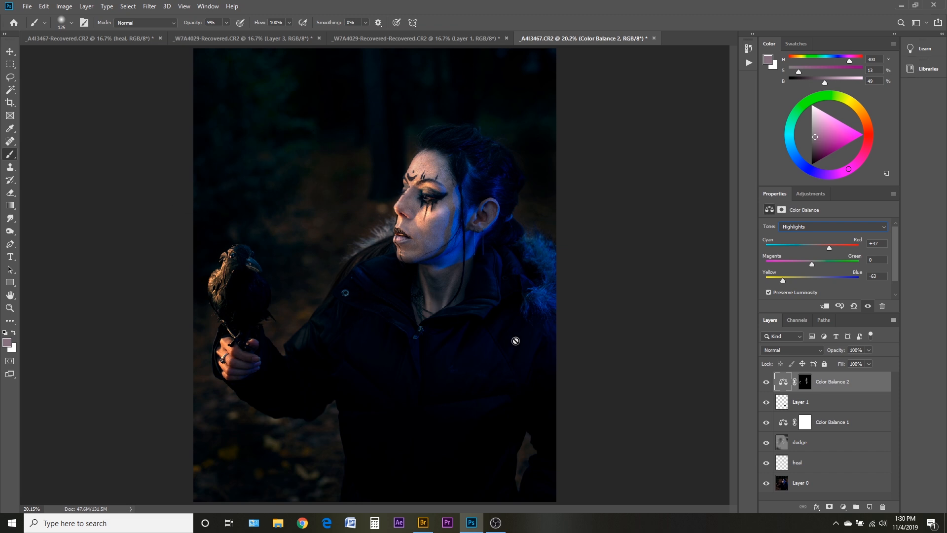
# Step: Place the image "Smoke (4) - Gavtrain" from the file folders onto the portrait as the uppermost layer
pyautogui.click(277, 523)
pyautogui.click(296, 446)
pyautogui.doubleClick(400, 454)
pyautogui.click(417, 237)
pyautogui.doubleClick(417, 236)
pyautogui.click(739, 58)
pyautogui.moveTo(416, 237); pyautogui.dragTo(426, 248)
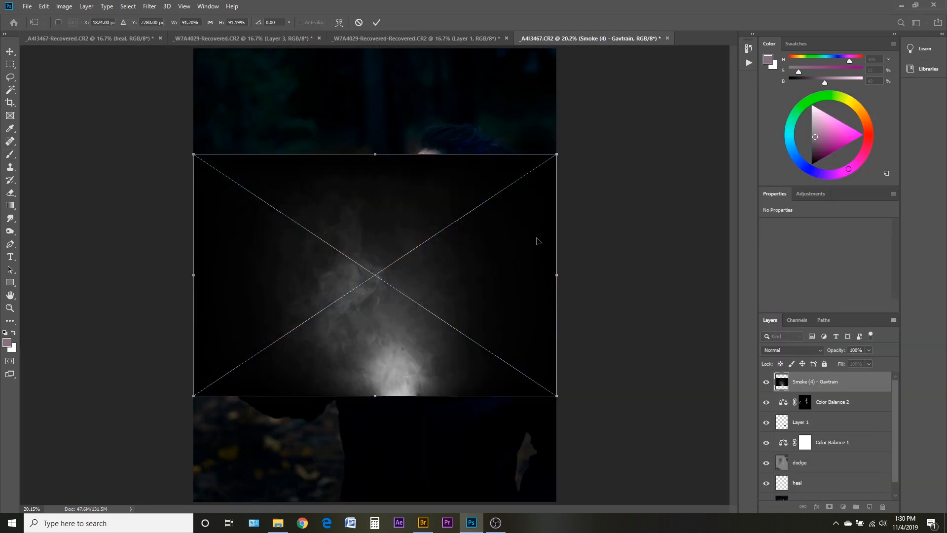
# Step: Enlarge and rotate the smoke image so that it covers the whole portrait diagonally
pyautogui.moveTo(575, 390); pyautogui.dragTo(493, 471)
pyautogui.moveTo(538, 368); pyautogui.dragTo(942, 530)
pyautogui.moveTo(597, 491); pyautogui.dragTo(352, 430)
pyautogui.hotkey('ctrl', '-')
pyautogui.hotkey('ctrl', '-')
pyautogui.hotkey('ctrl', '-')
pyautogui.moveTo(520, 384); pyautogui.dragTo(509, 403)
pyautogui.moveTo(492, 393); pyautogui.dragTo(499, 369)
# Step: Warp the smoke upward and toward the raven's side of the portrait, and apply the transformation
pyautogui.click(339, 22)
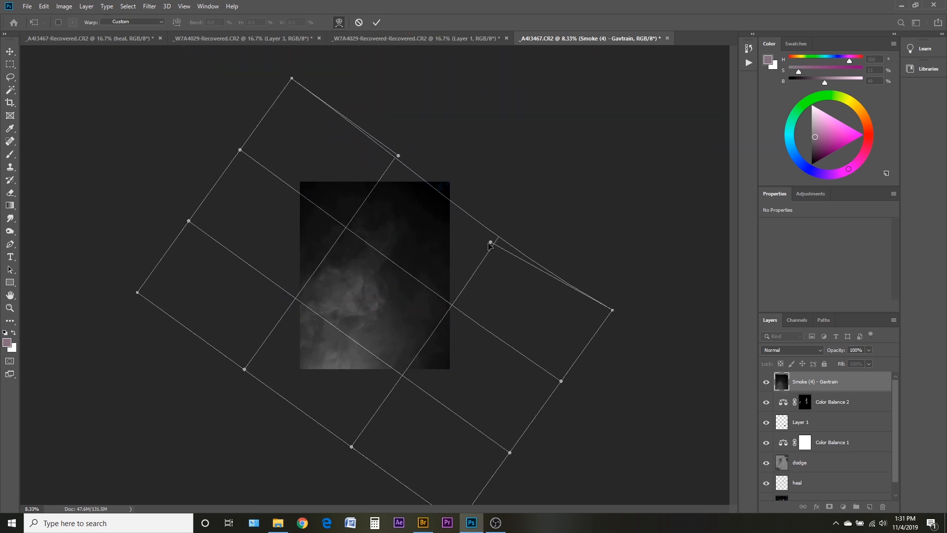
pyautogui.moveTo(505, 232); pyautogui.dragTo(387, 164)
pyautogui.moveTo(398, 155); pyautogui.dragTo(375, 89)
pyautogui.moveTo(351, 447); pyautogui.dragTo(292, 374)
pyautogui.moveTo(348, 301); pyautogui.dragTo(328, 281)
pyautogui.click(377, 23)
# Step: Set the smoke layer's blend mode to Screen and enlarge the smoke slightly
pyautogui.click(792, 349)
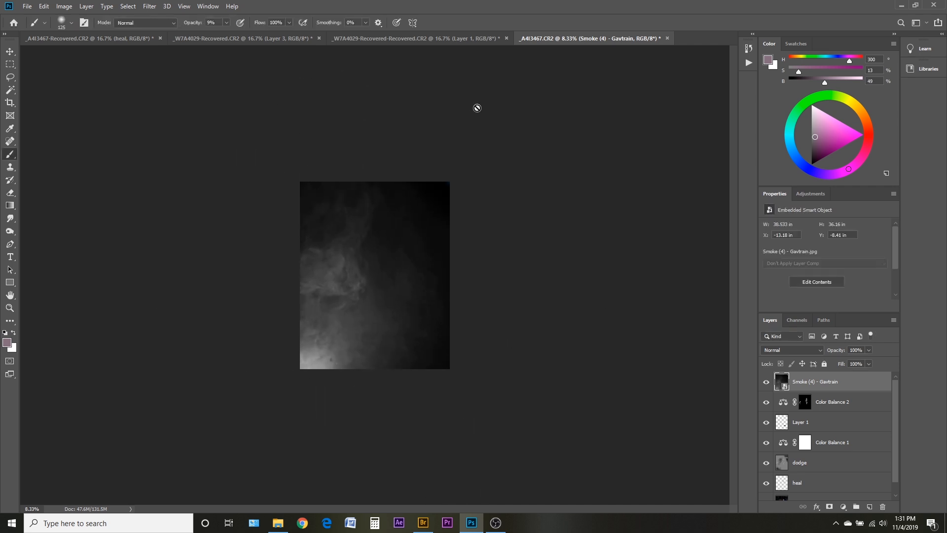
pyautogui.click(799, 352)
pyautogui.click(10, 51)
pyautogui.hotkey('ctrl', 't')
pyautogui.moveTo(543, 375); pyautogui.dragTo(553, 417)
pyautogui.click(377, 22)
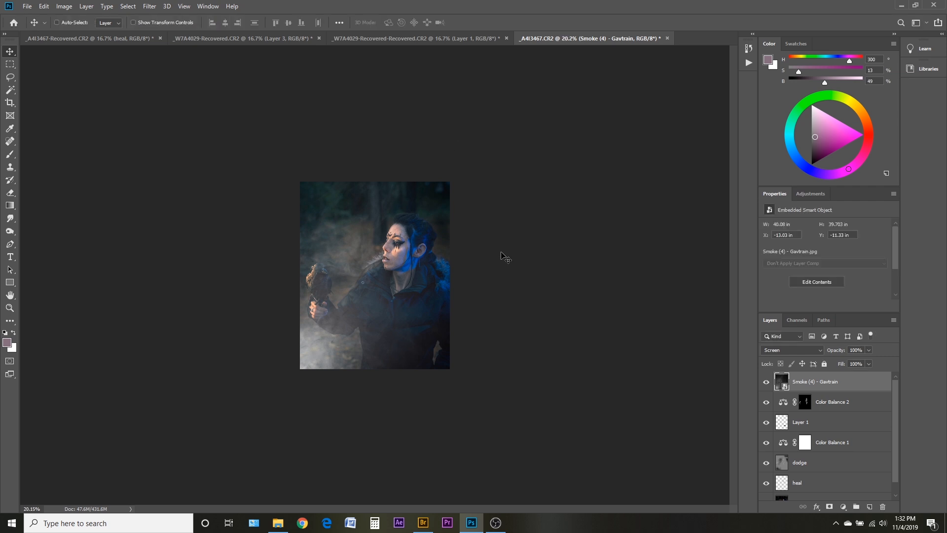
# Step: Lower the smoke layer's opacity to 72%
pyautogui.hotkey('ctrl', '0')
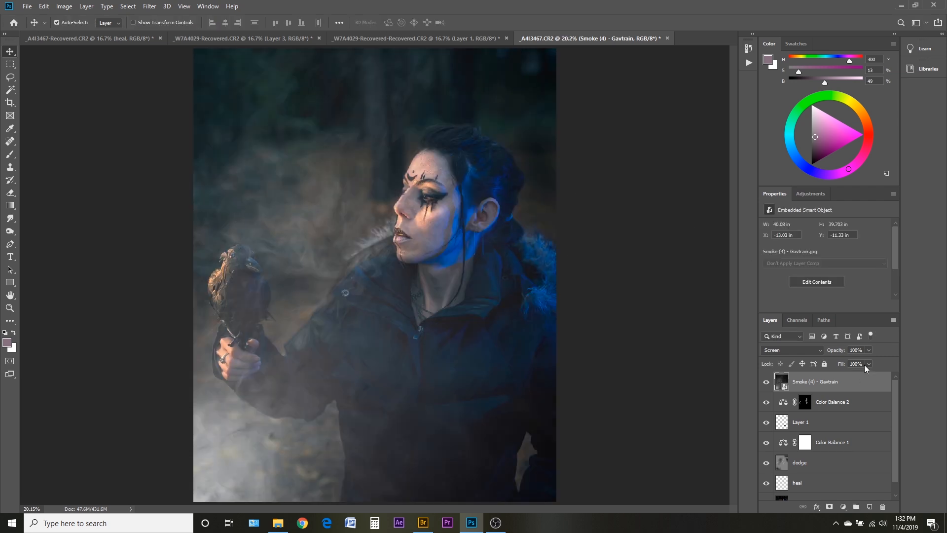
pyautogui.click(868, 350)
pyautogui.moveTo(855, 361); pyautogui.dragTo(854, 362)
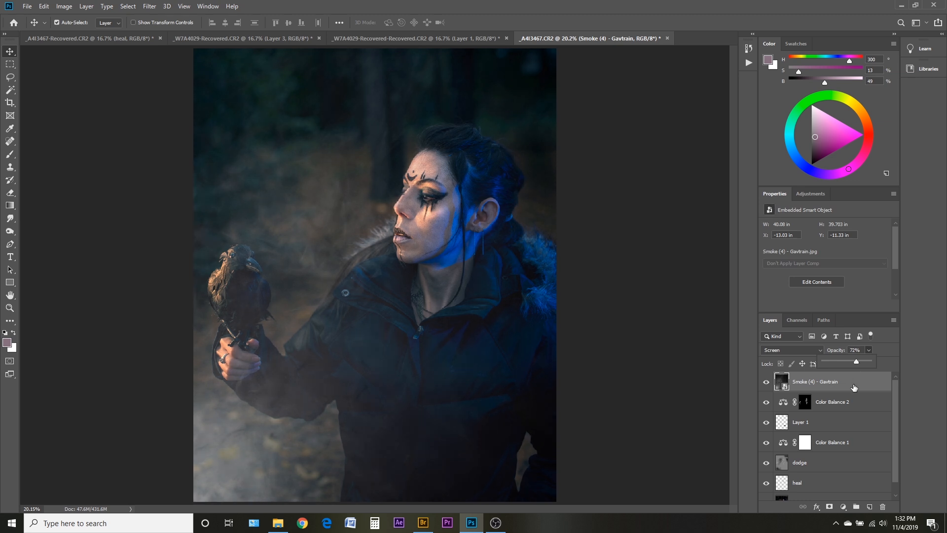
# Step: Add a layer mask to the smoke and paint black over the woman's face with a larger, higher-opacity brush
pyautogui.click(828, 507)
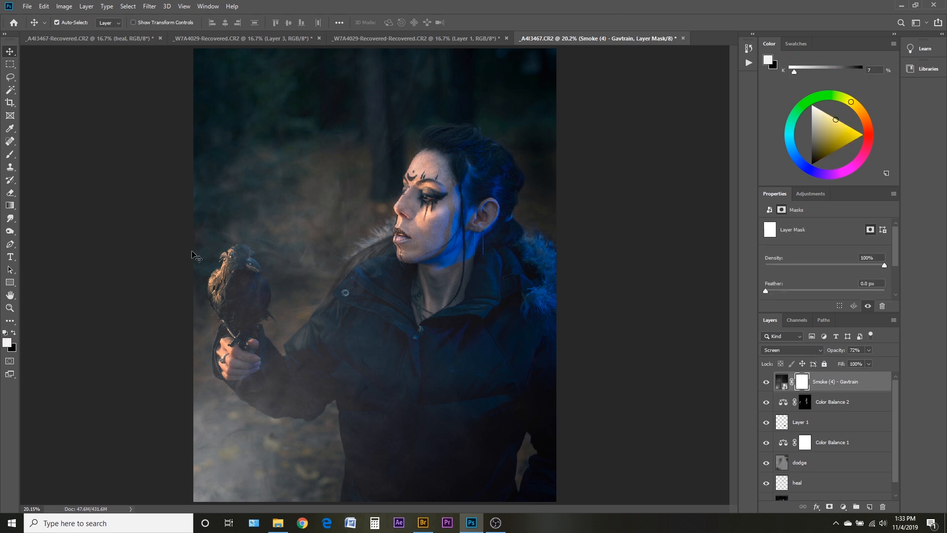
pyautogui.press('b')
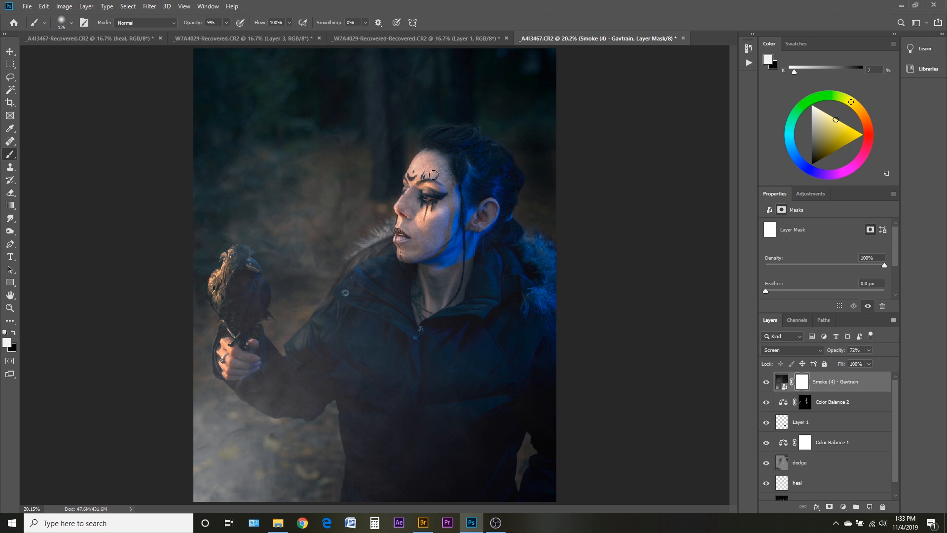
pyautogui.press('x')
pyautogui.click(226, 23)
pyautogui.moveTo(224, 34); pyautogui.dragTo(232, 34)
pyautogui.press(']')
pyautogui.press(']')
pyautogui.press(']')
pyautogui.press(']')
pyautogui.press(']')
pyautogui.press(']')
pyautogui.moveTo(425, 200); pyautogui.dragTo(429, 256)
# Step: Mask the smoke off the raven and the hand using a size 150 black brush at 9% opacity, and compare the result
pyautogui.press('[')
pyautogui.press('[')
pyautogui.press('[')
pyautogui.press('[')
pyautogui.press('[')
pyautogui.moveTo(239, 257); pyautogui.dragTo(234, 266)
pyautogui.hotkey('ctrl', 'z')
pyautogui.moveTo(226, 23); pyautogui.dragTo(218, 33)
pyautogui.moveTo(241, 264); pyautogui.dragTo(233, 275)
pyautogui.press('x')
pyautogui.press('x')
pyautogui.moveTo(224, 346); pyautogui.dragTo(242, 361)
pyautogui.click(767, 382)
pyautogui.click(767, 382)
pyautogui.click(766, 381)
pyautogui.click(767, 381)
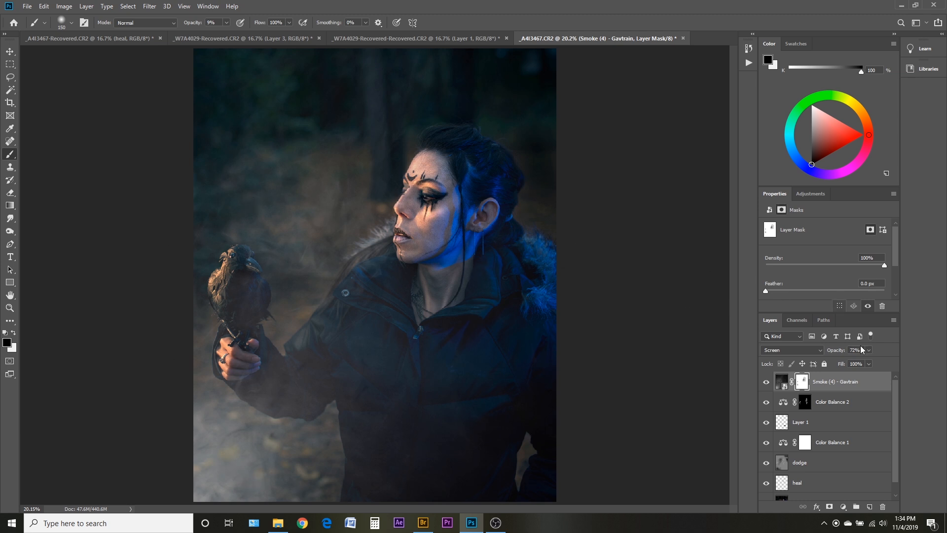
# Step: Add a Color Balance adjustment layer above the smoke and clip it to the smoke layer
pyautogui.click(796, 321)
pyautogui.click(772, 321)
pyautogui.click(809, 196)
pyautogui.click(788, 235)
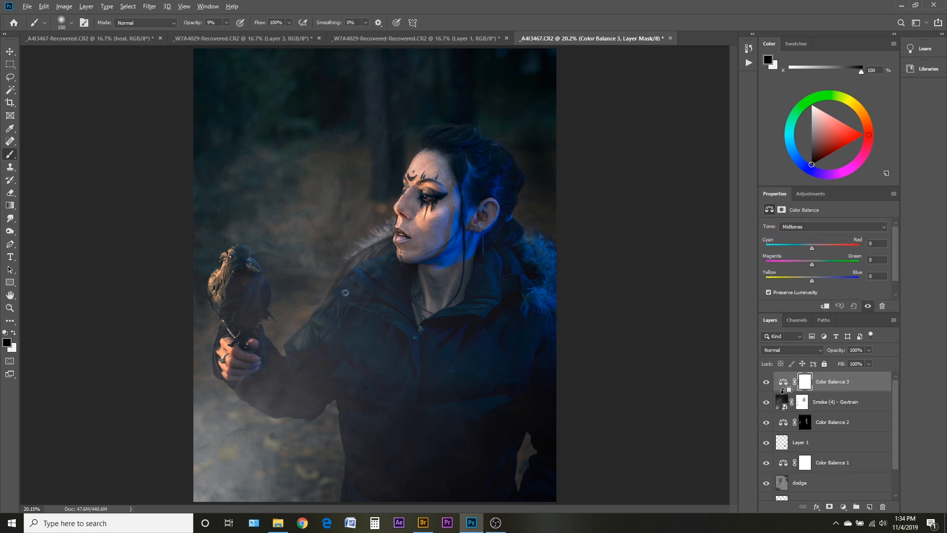
pyautogui.keyDown('alt'); pyautogui.click(783, 390); pyautogui.keyUp('alt')
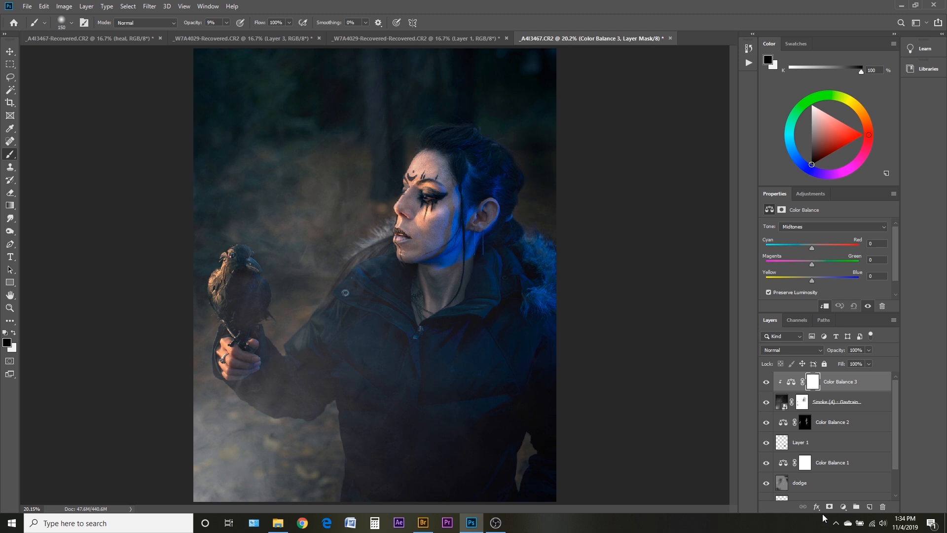
# Step: Warm the smoke's highlights toward yellow and red, and set its shadows to -7 toward cyan and +4 toward blue
pyautogui.click(812, 227)
pyautogui.click(809, 250)
pyautogui.moveTo(812, 281); pyautogui.dragTo(802, 280)
pyautogui.moveTo(812, 249); pyautogui.dragTo(814, 280)
pyautogui.click(814, 227)
pyautogui.click(810, 235)
pyautogui.moveTo(812, 249); pyautogui.dragTo(809, 249)
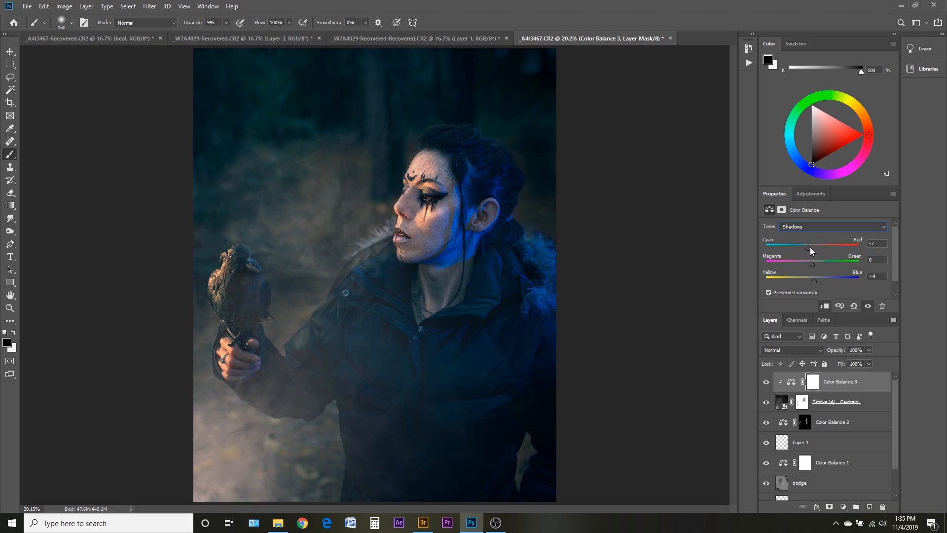
pyautogui.click(766, 382)
pyautogui.click(766, 383)
# Step: Add a Curves adjustment layer, group the smoke with its Color Balance 3 layer, and clip the Curves to that group
pyautogui.click(811, 193)
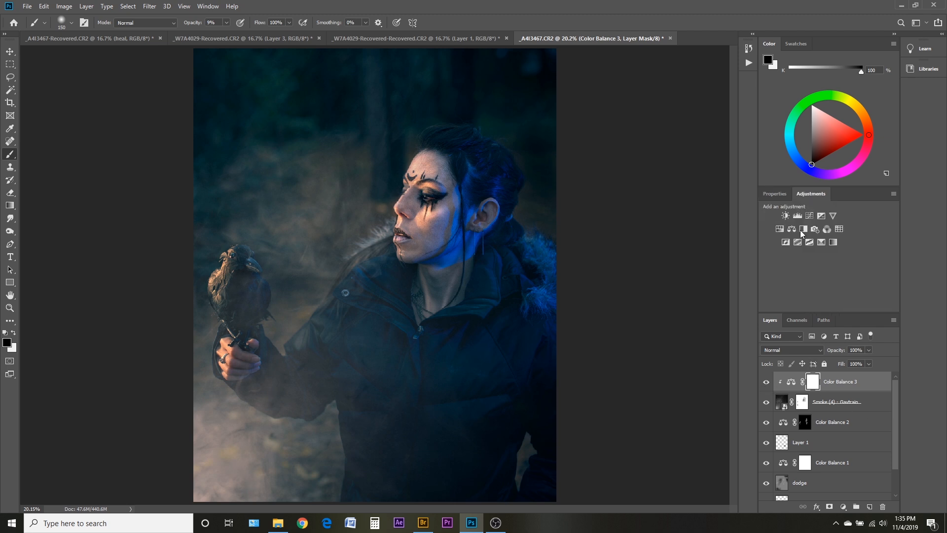
pyautogui.click(810, 214)
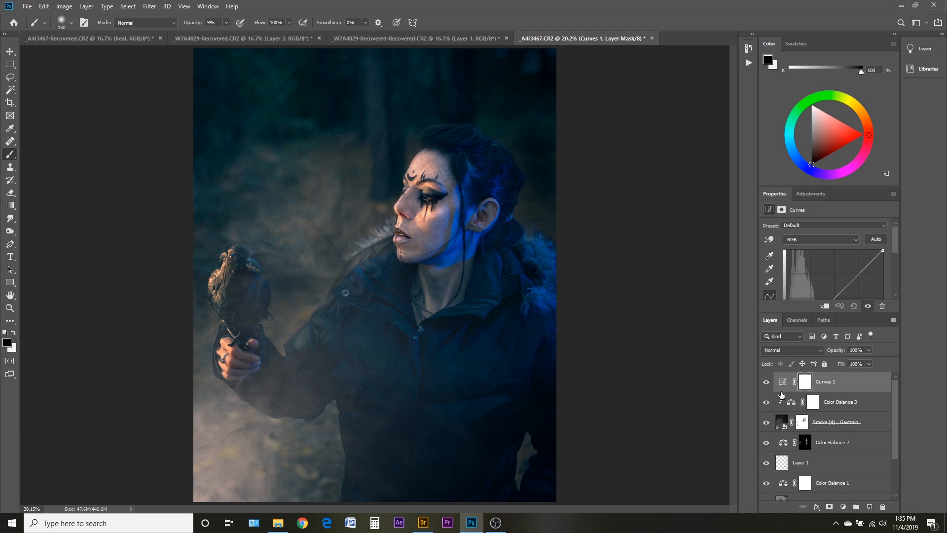
pyautogui.click(821, 425)
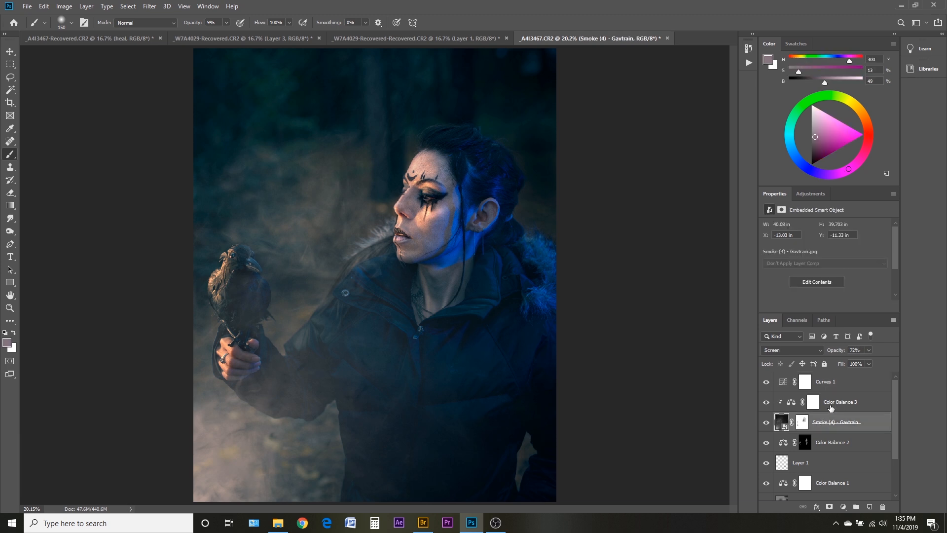
pyautogui.keyDown('ctrl'); pyautogui.click(831, 408); pyautogui.keyUp('ctrl')
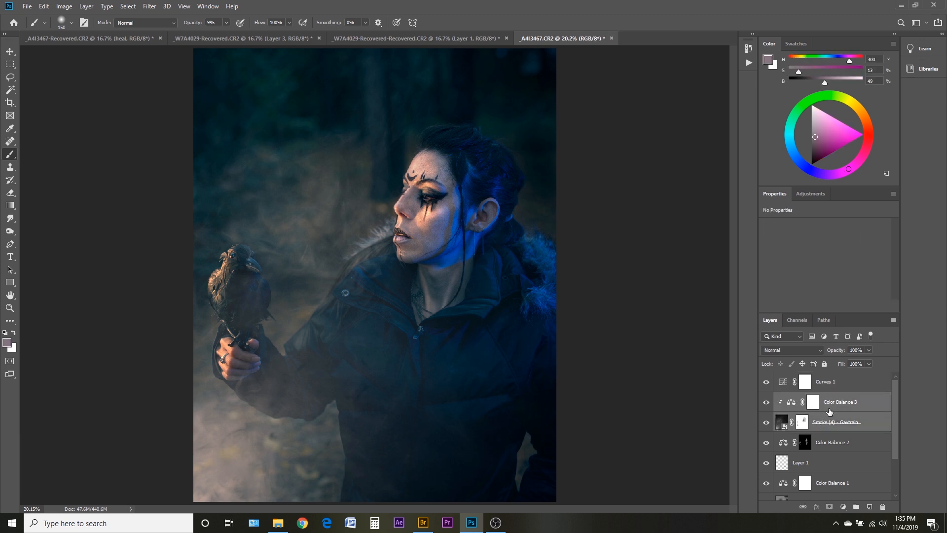
pyautogui.hotkey('ctrl', 'g')
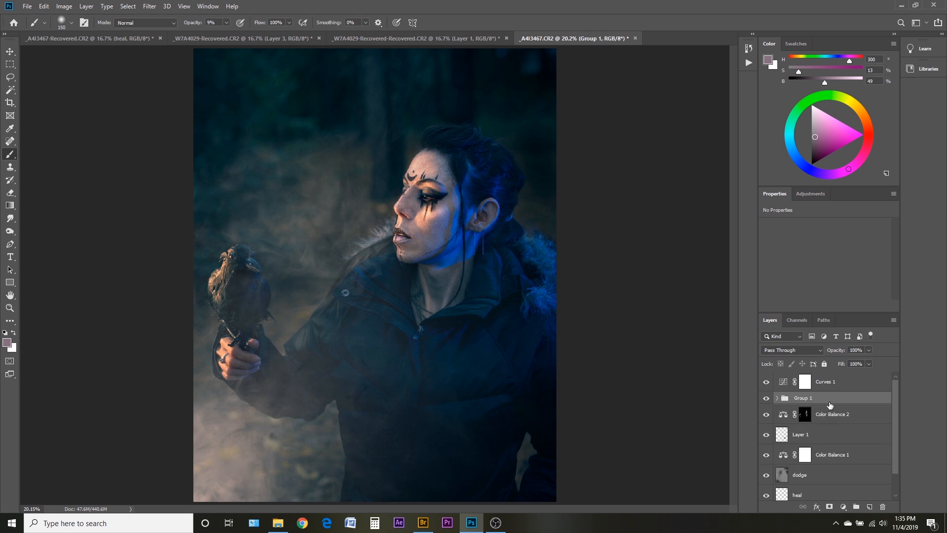
pyautogui.click(784, 384)
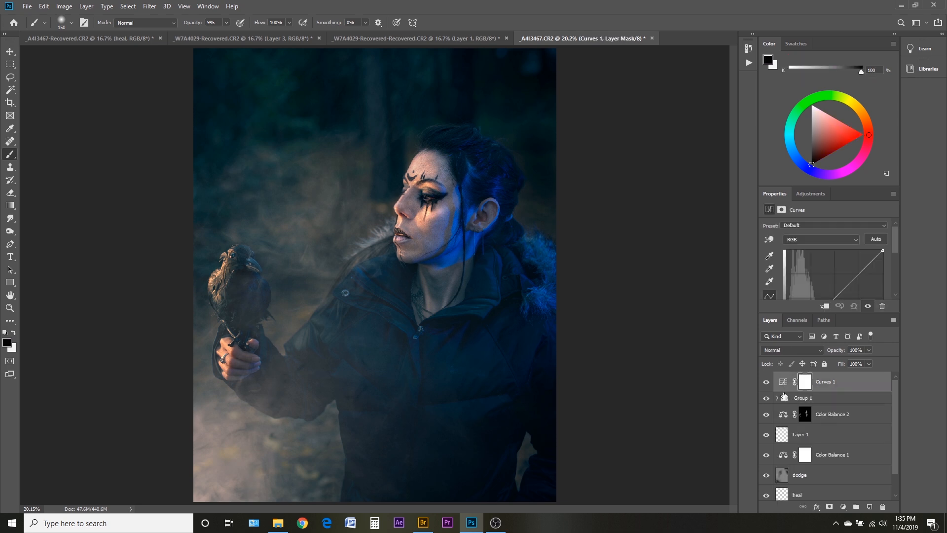
pyautogui.keyDown('alt'); pyautogui.click(784, 392); pyautogui.keyUp('alt')
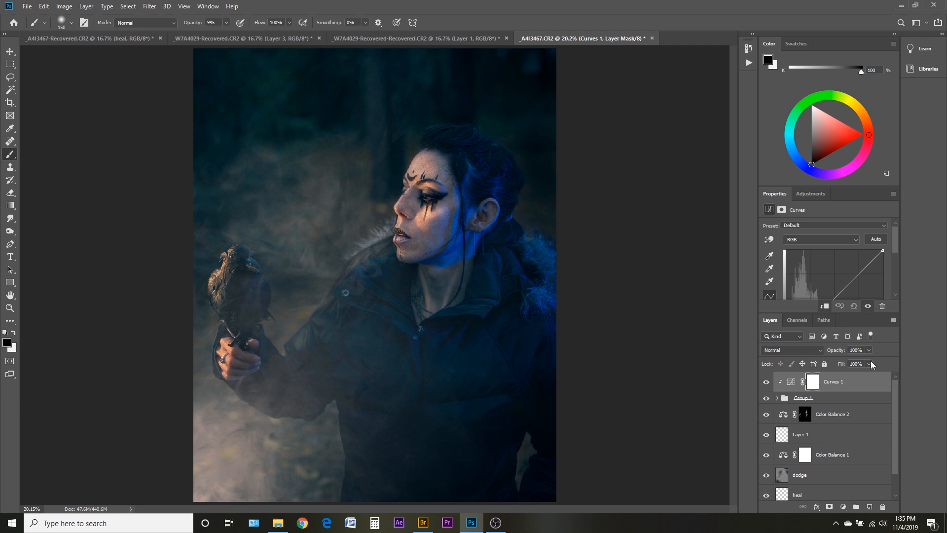
# Step: Shape the smoke group's RGB curve by pulling down the shadows and anchoring a point in the highlights
pyautogui.scroll(-3, 858, 275)
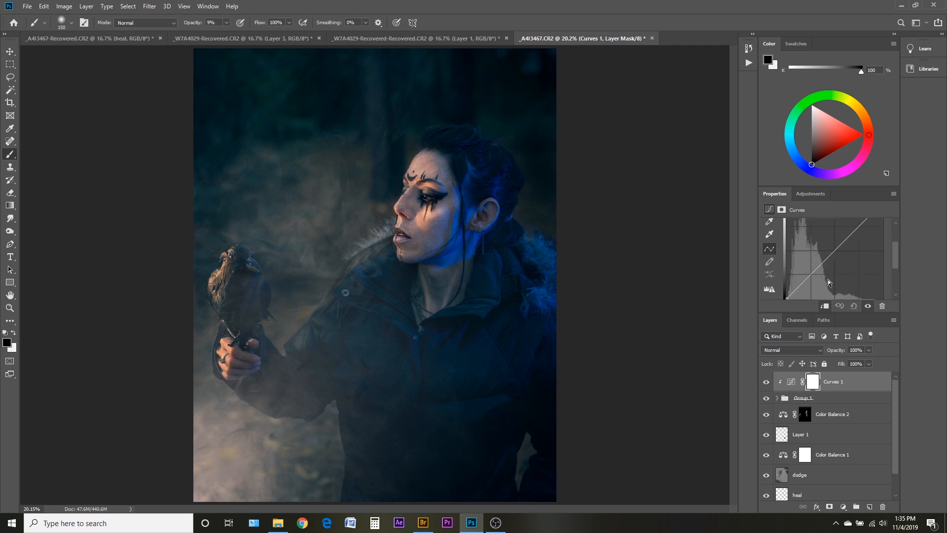
pyautogui.moveTo(806, 278); pyautogui.dragTo(810, 281)
pyautogui.click(861, 254)
pyautogui.moveTo(810, 313)
pyautogui.mouseDown()
pyautogui.moveTo(809, 327)
pyautogui.moveTo(815, 304)
pyautogui.mouseUp()
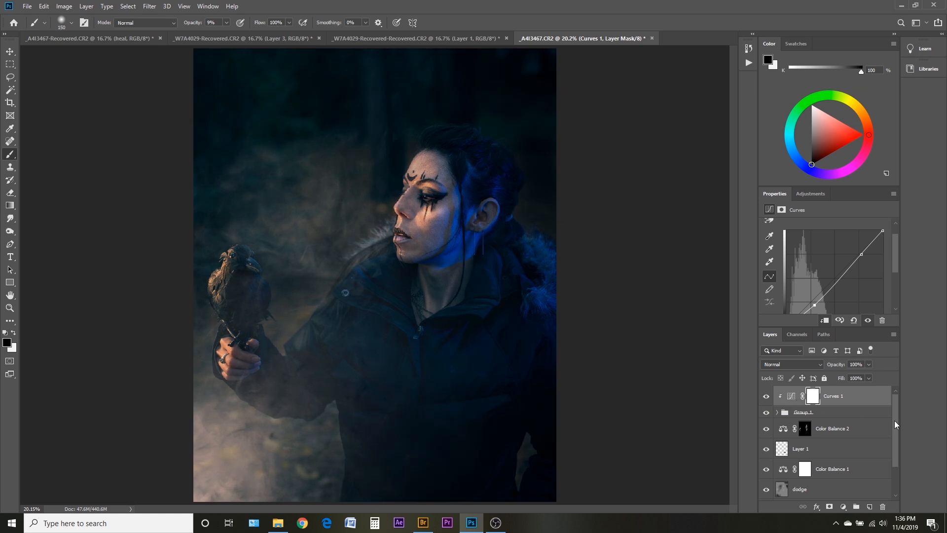
pyautogui.scroll(-1, 896, 425)
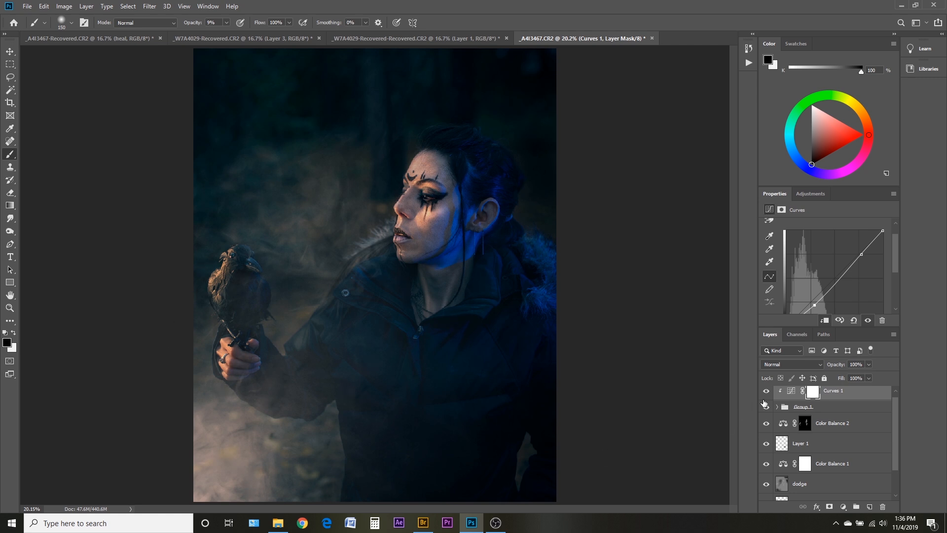
# Step: Hide and show the Curves 1 layer to compare the smoke with and without its adjustment
pyautogui.click(767, 390)
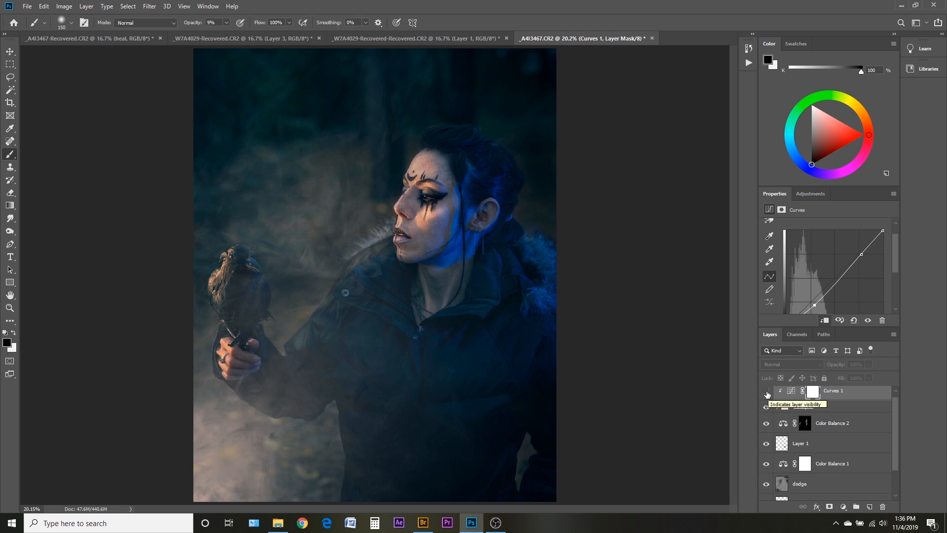
pyautogui.click(766, 392)
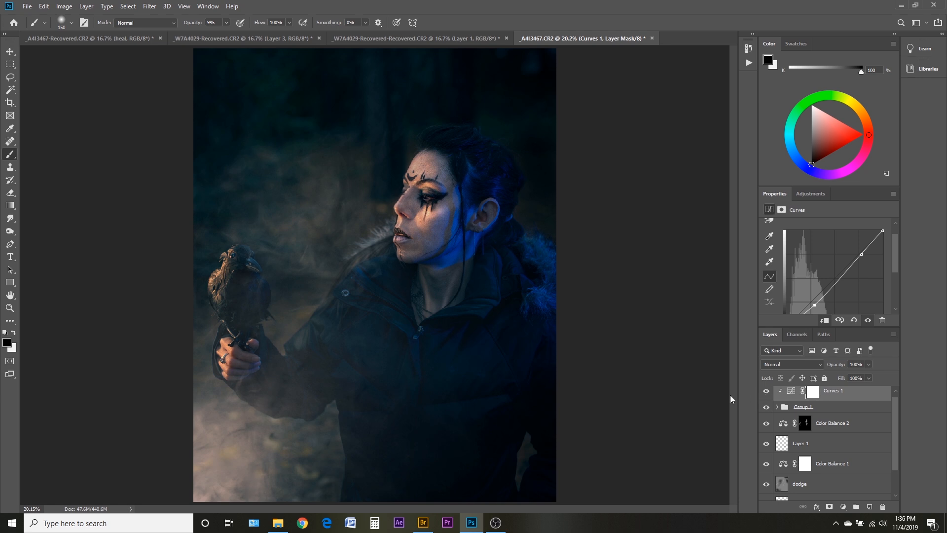
pyautogui.scroll(1, 856, 434)
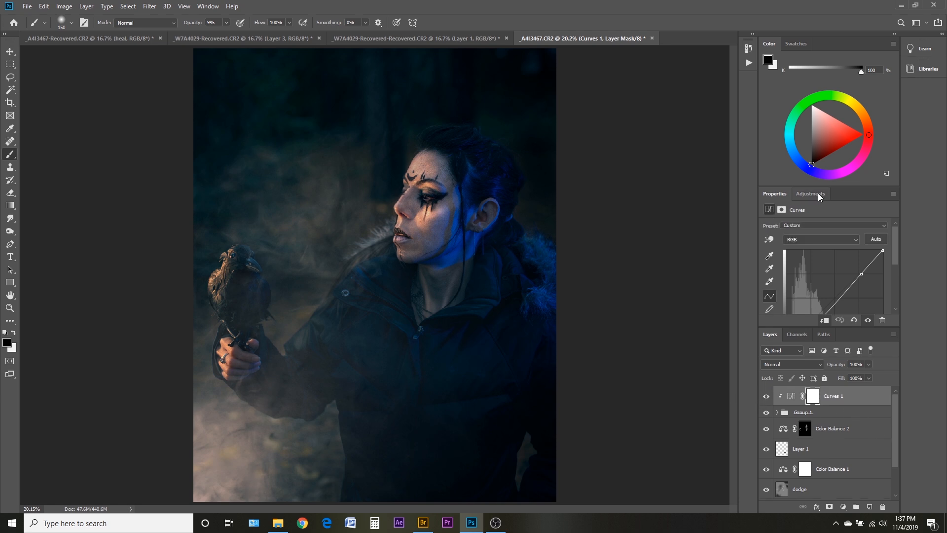
# Step: Add a Curves adjustment layer at the top of the stack, shape it into an S-curve, and invert its mask to black
pyautogui.click(810, 193)
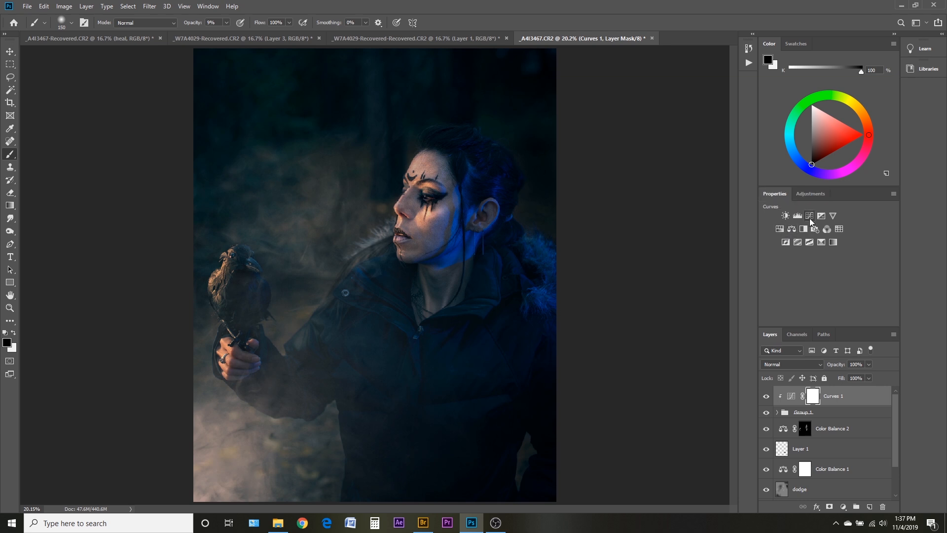
pyautogui.click(810, 215)
pyautogui.moveTo(816, 283); pyautogui.dragTo(819, 289)
pyautogui.hotkey('ctrl', 'i')
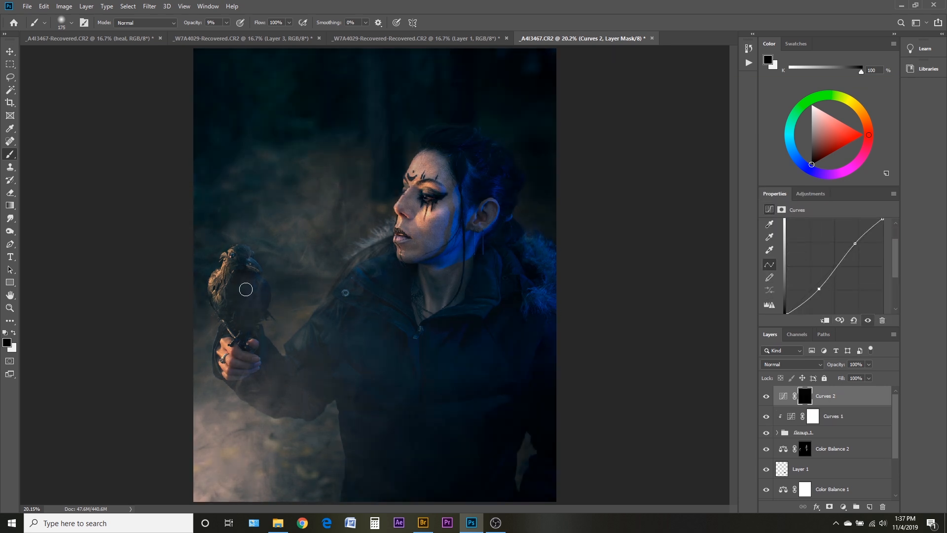
# Step: Paint white on the new Curves mask with an enlarged brush over the raven and the hand holding it
pyautogui.press('x')
pyautogui.press(']')
pyautogui.press(']')
pyautogui.press(']')
pyautogui.press(']')
pyautogui.press(']')
pyautogui.moveTo(230, 286); pyautogui.dragTo(243, 385)
# Step: Extend the white painting on the Curves 2 mask over the smoky area beside the raven with a much larger brush
pyautogui.press(']')
pyautogui.press(']')
pyautogui.press(']')
pyautogui.press(']')
pyautogui.press(']')
pyautogui.press(']')
pyautogui.press(']')
pyautogui.press(']')
pyautogui.press(']')
pyautogui.moveTo(277, 280); pyautogui.dragTo(290, 454)
# Step: Compare the image with Curves 2 hidden and shown, and adjust that layer's opacity
pyautogui.click(765, 396)
pyautogui.click(766, 396)
pyautogui.moveTo(869, 365); pyautogui.dragTo(859, 379)
# Step: Paint black on the smoke layer's mask inside Group 1 at 11% opacity and 30% flow to thin the smoke
pyautogui.click(777, 432)
pyautogui.click(809, 469)
pyautogui.moveTo(226, 22); pyautogui.dragTo(214, 32)
pyautogui.moveTo(289, 23); pyautogui.dragTo(254, 33)
pyautogui.press('x')
pyautogui.click(239, 442)
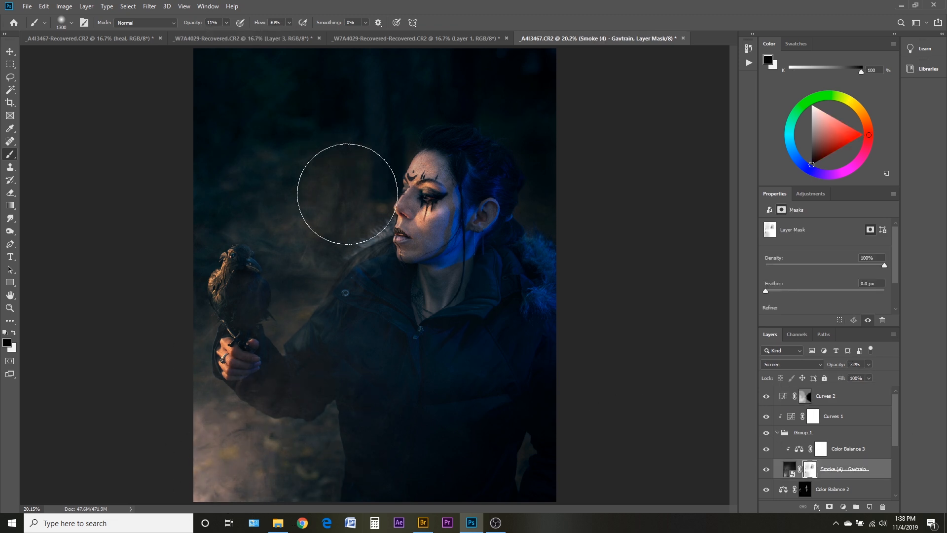
# Step: Reduce the brush size to 400 for finer work on the smoke mask
pyautogui.press('[')
pyautogui.press('[')
pyautogui.press('[')
pyautogui.press('[')
pyautogui.press('[')
pyautogui.press('[')
pyautogui.press('[')
pyautogui.press('[')
pyautogui.press('[')
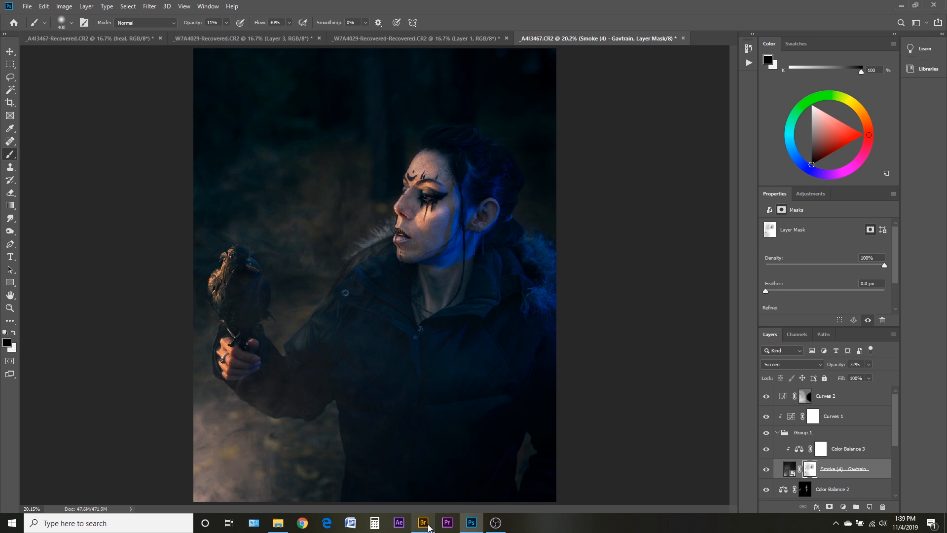
# Step: Switch to Bridge and reset the Camera Raw settings of _A4I3467.CR2 to their defaults
pyautogui.click(429, 526)
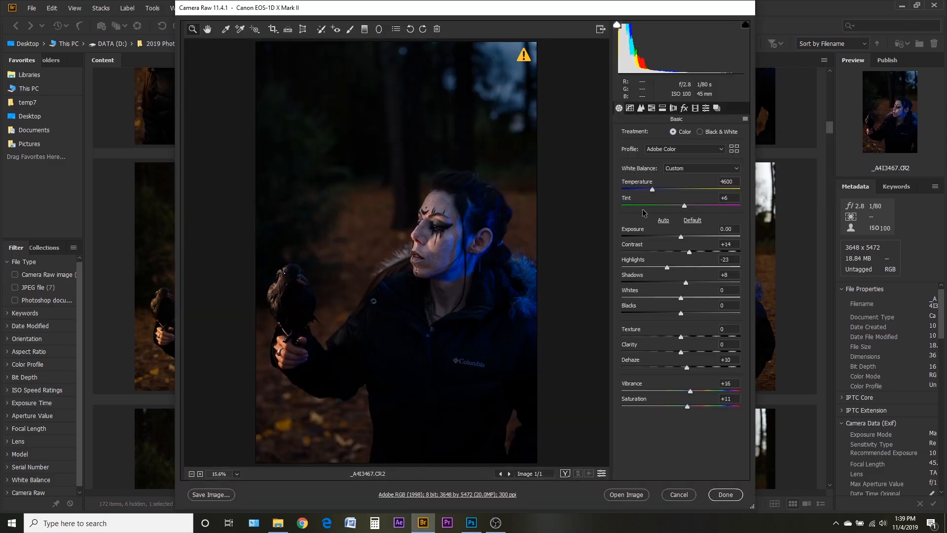
pyautogui.click(745, 119)
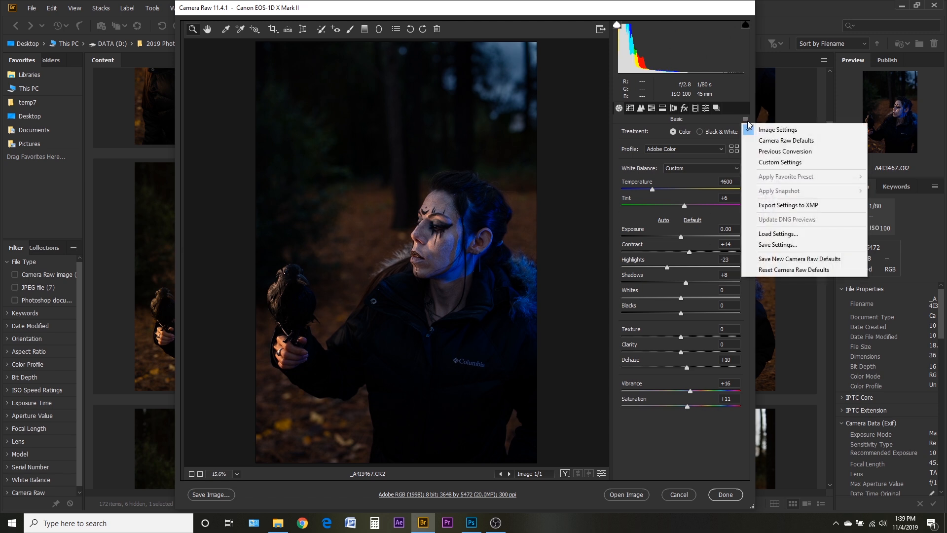
pyautogui.click(797, 270)
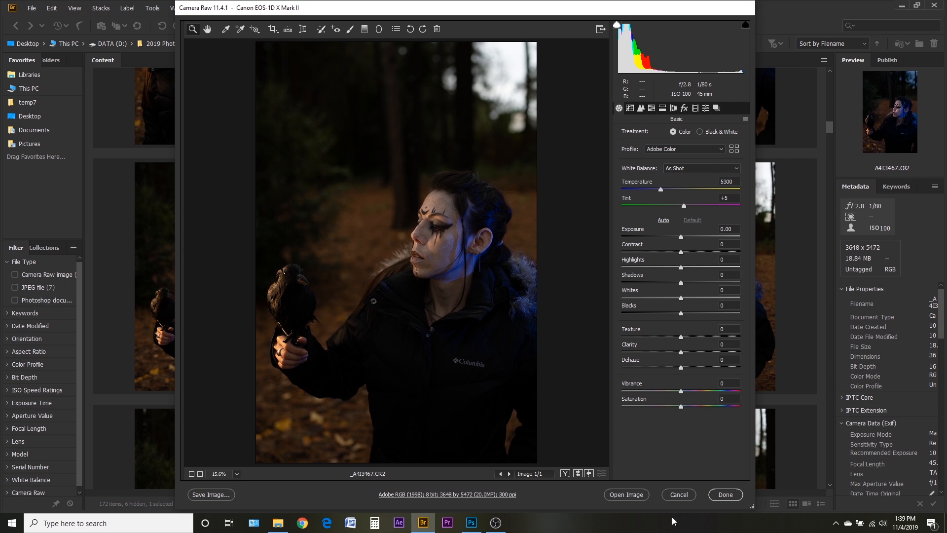
# Step: Bring the unedited raw into Photoshop, crop it to 4:5 around the woman and raven, and place it beside the edited portrait
pyautogui.click(726, 495)
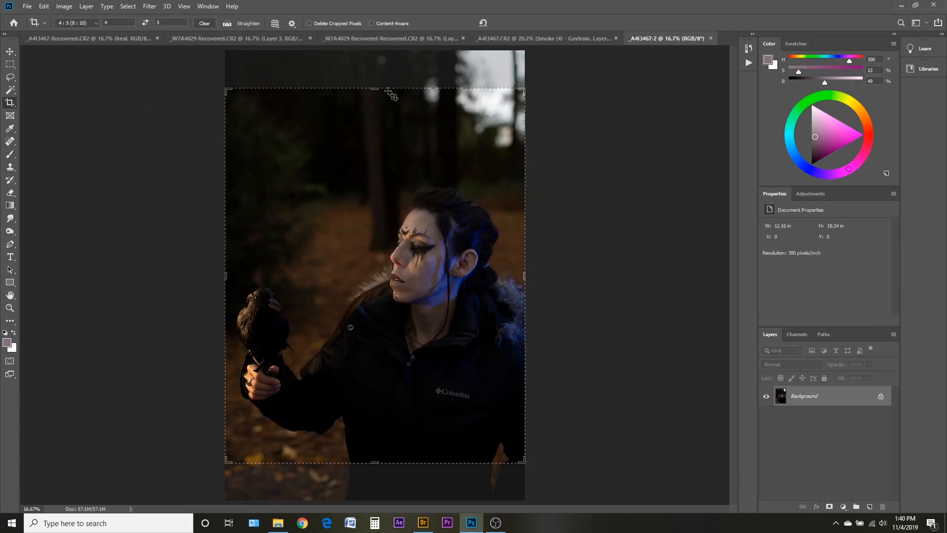
pyautogui.moveTo(403, 241); pyautogui.dragTo(403, 214)
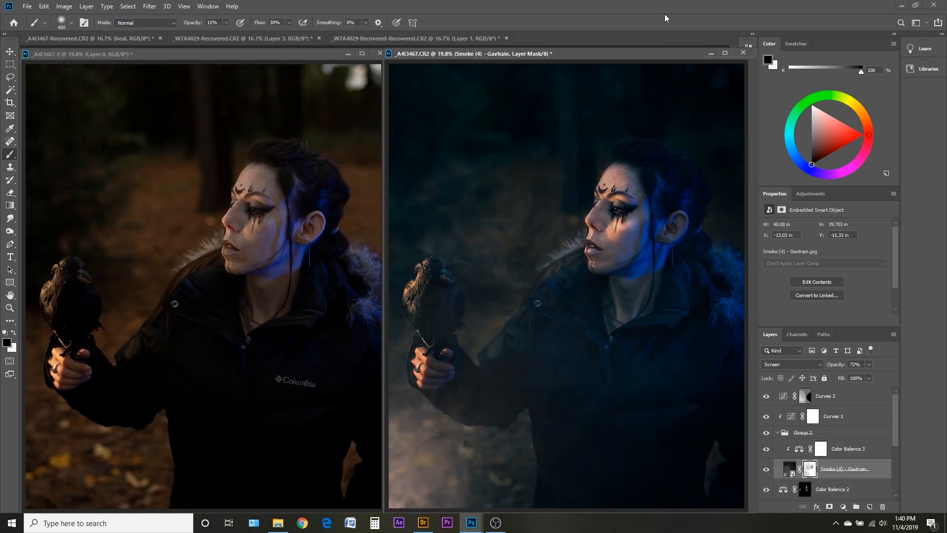